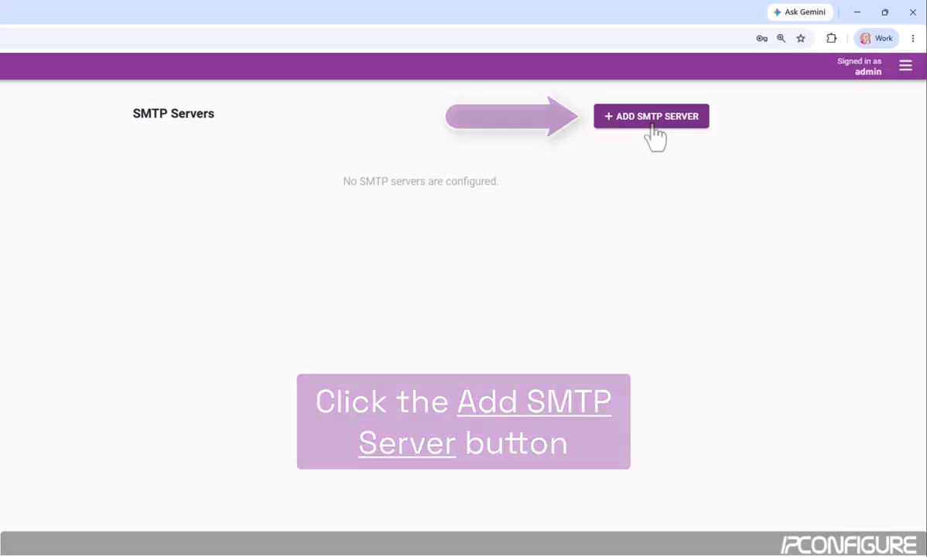
Step: Add an SMTP server named 'New Sample Server' with address smtp.mailgun.org:587, leaving TLS unchecked
click(652, 123)
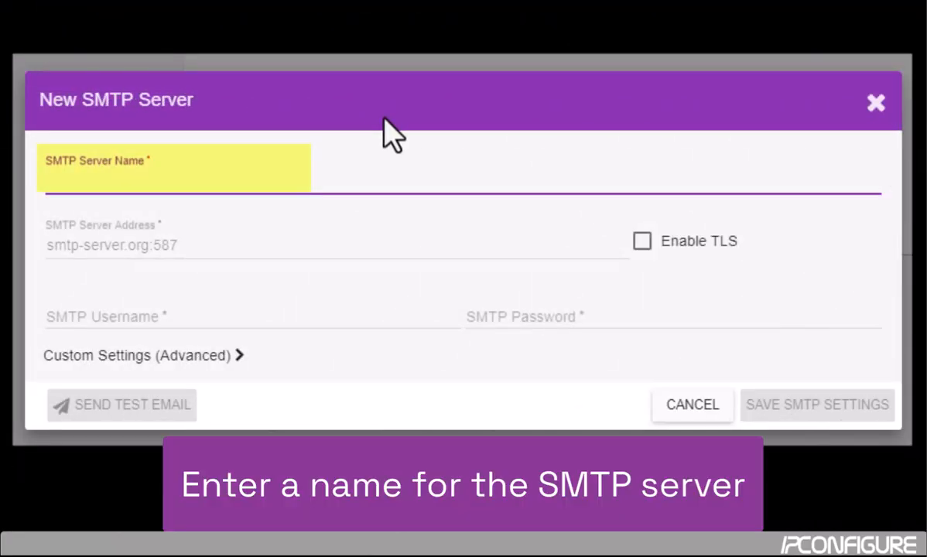
text(New Sample Server)
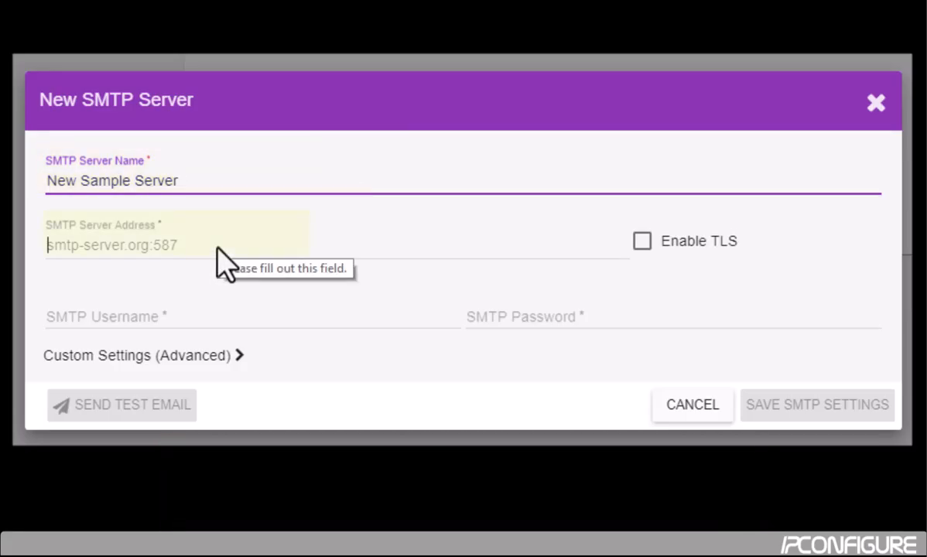
click(217, 249)
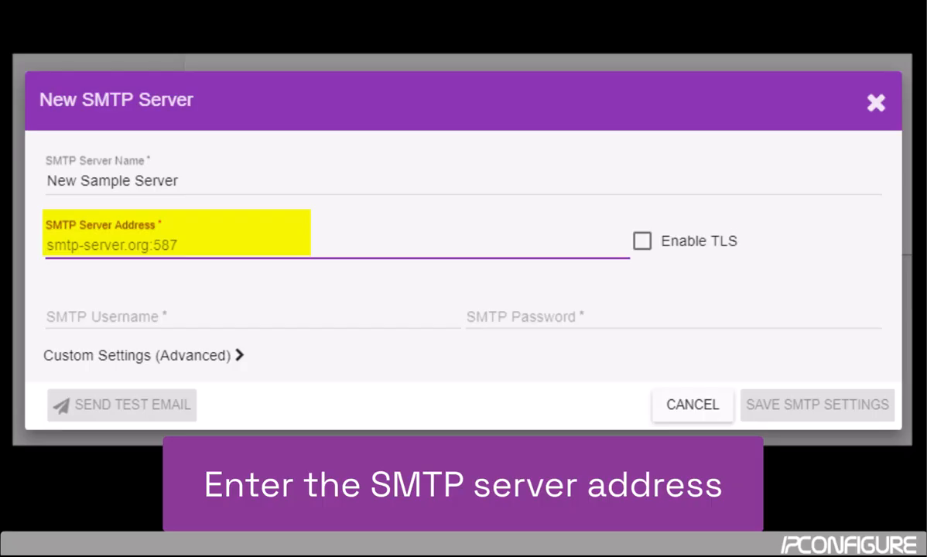
key(Tab)
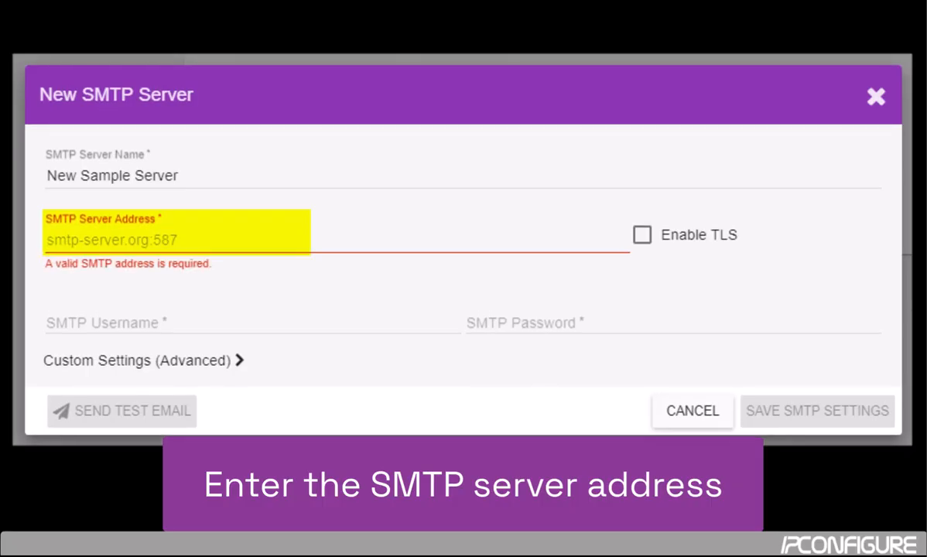
click(58, 245)
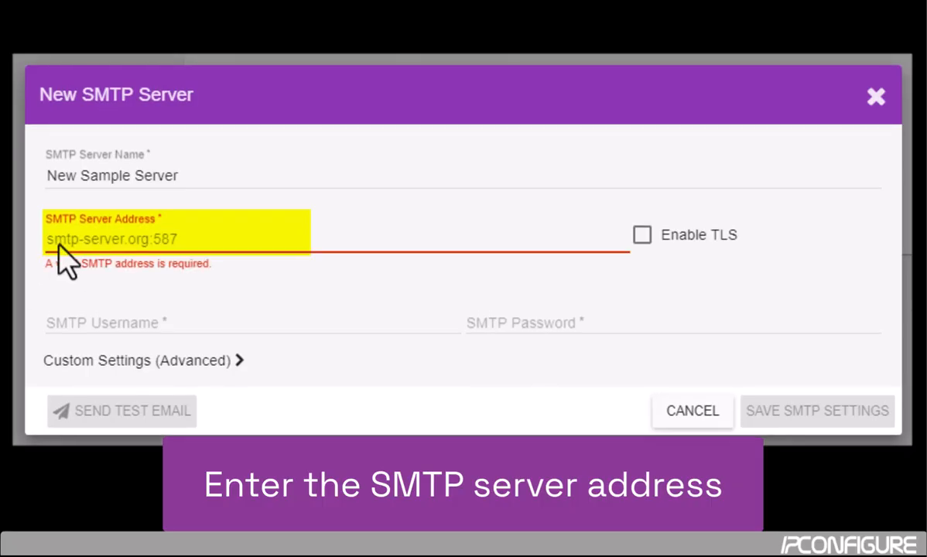
text(smtp.mailgun.org)
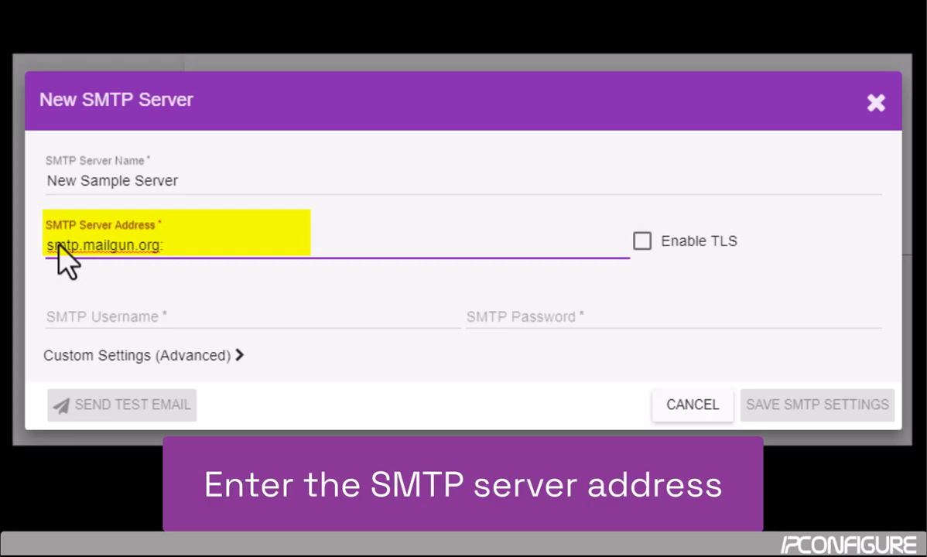
text(:587)
key(Tab)
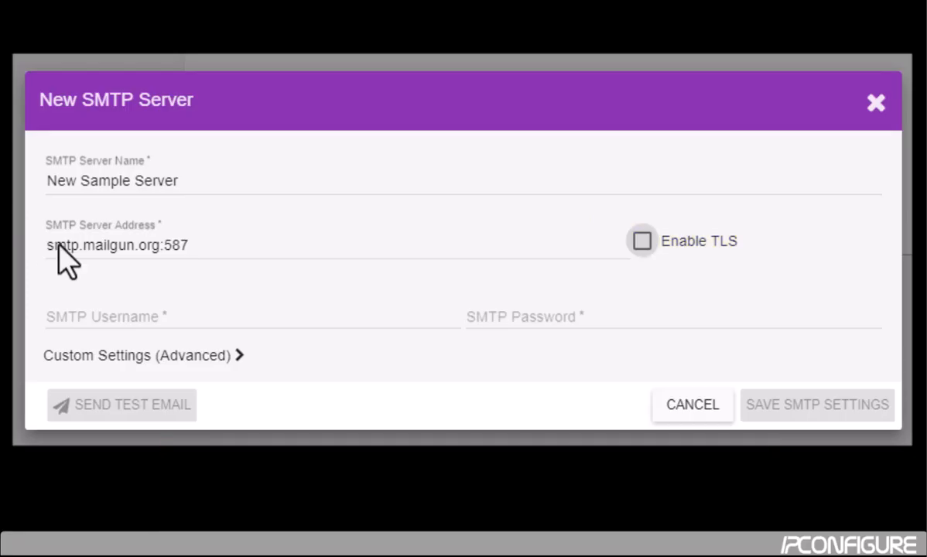
key(Tab)
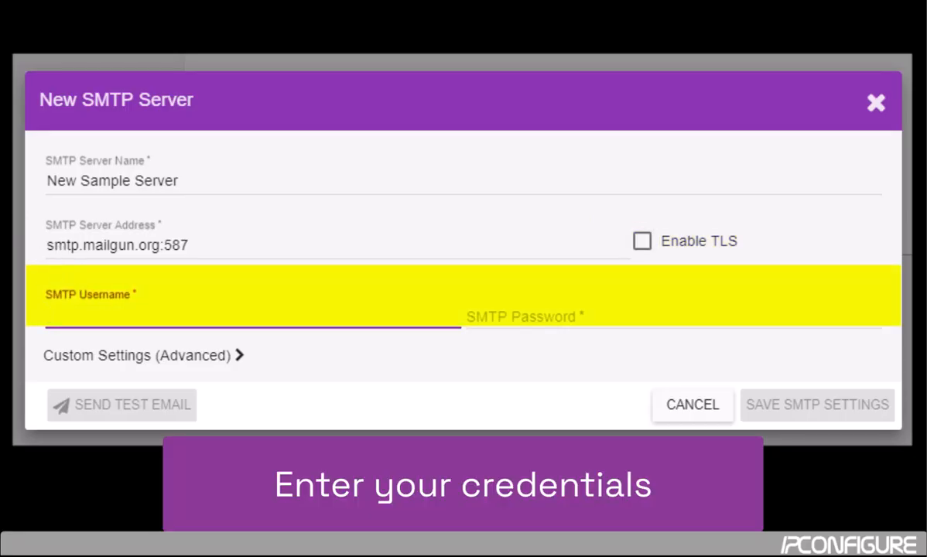
Step: Paste the mail account's username into SMTP Username and fill SMTP Password from the saved password
key(Tab)
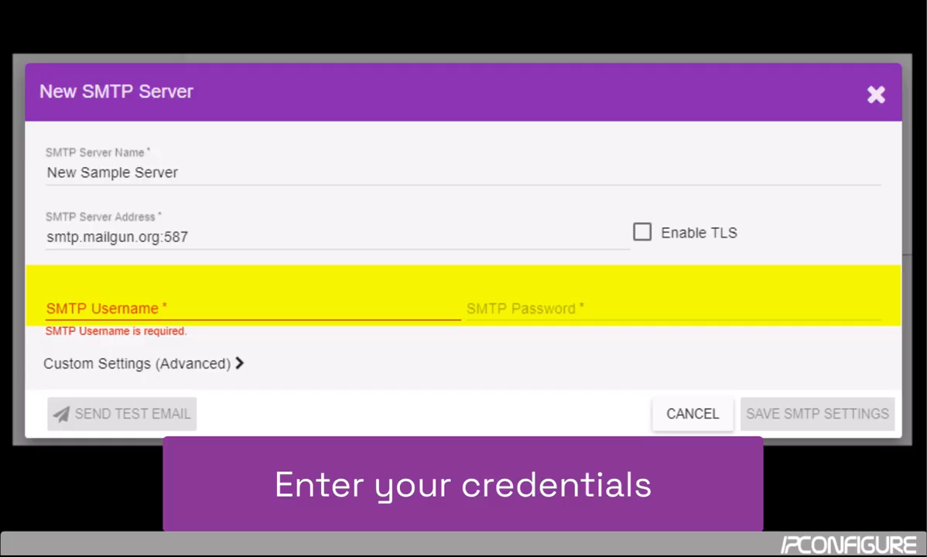
click(78, 308)
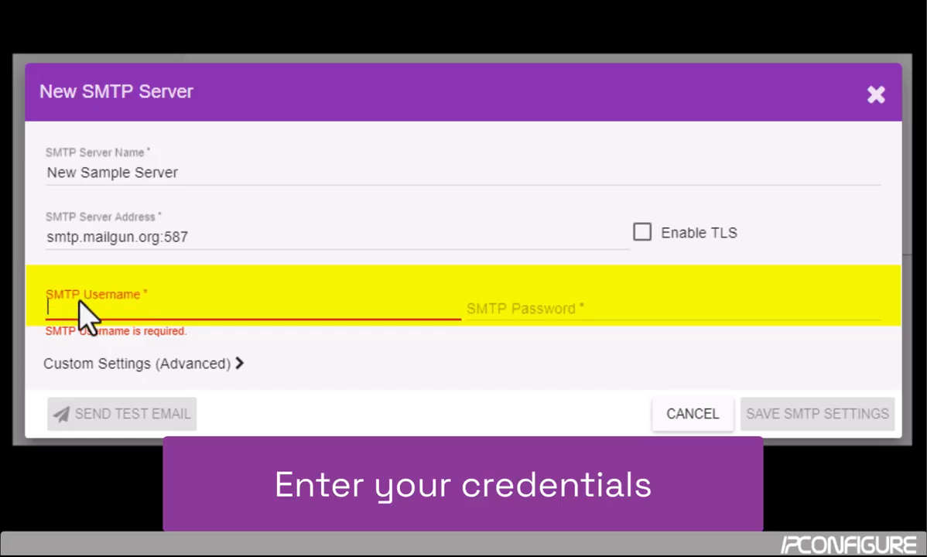
key(ctrl+v)
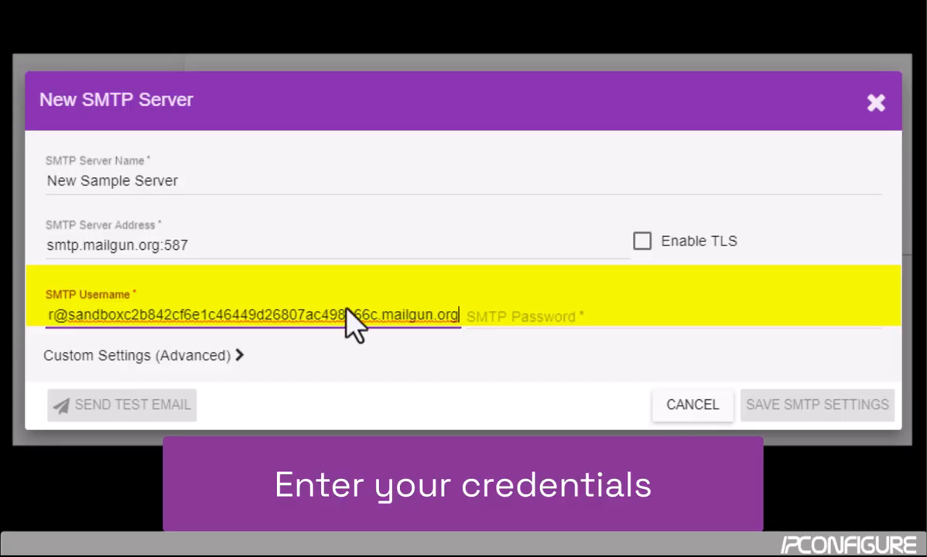
click(592, 318)
key(Tab)
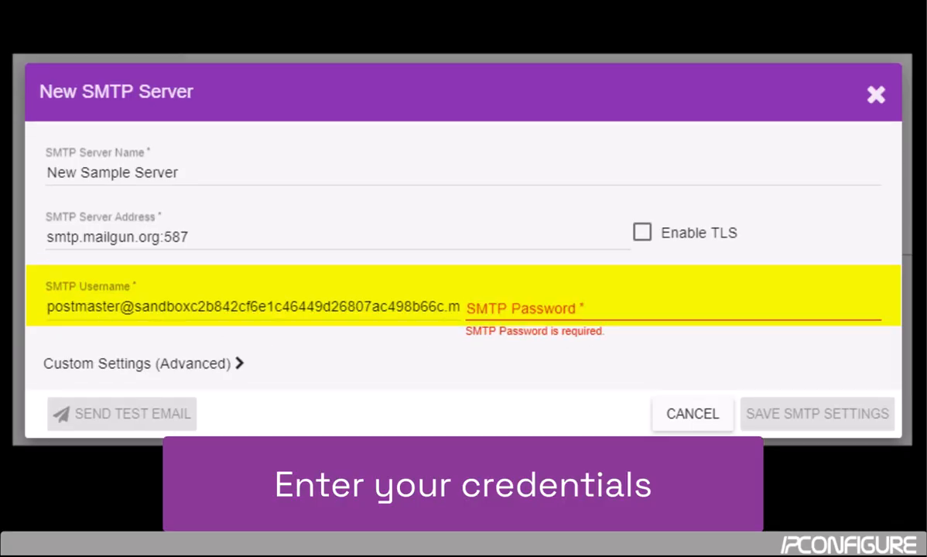
click(526, 315)
right_click(524, 314)
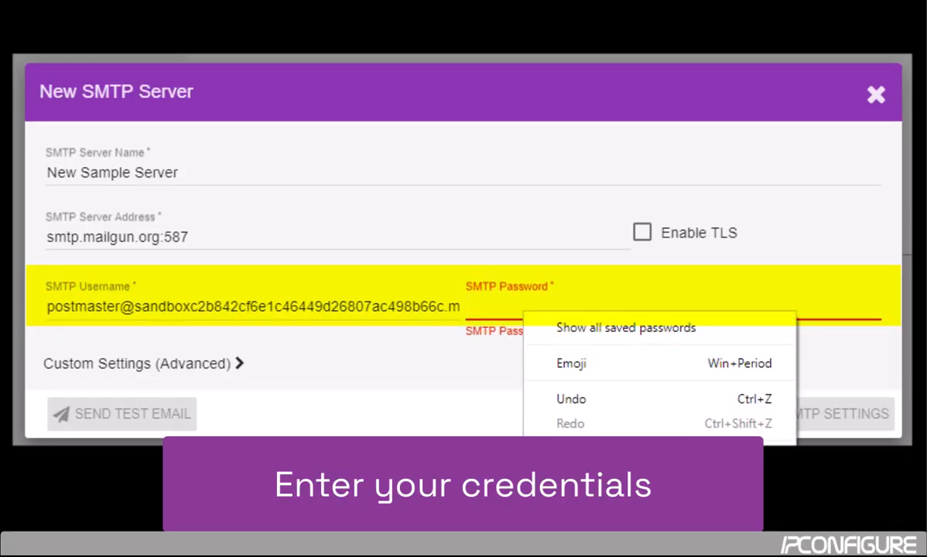
click(571, 508)
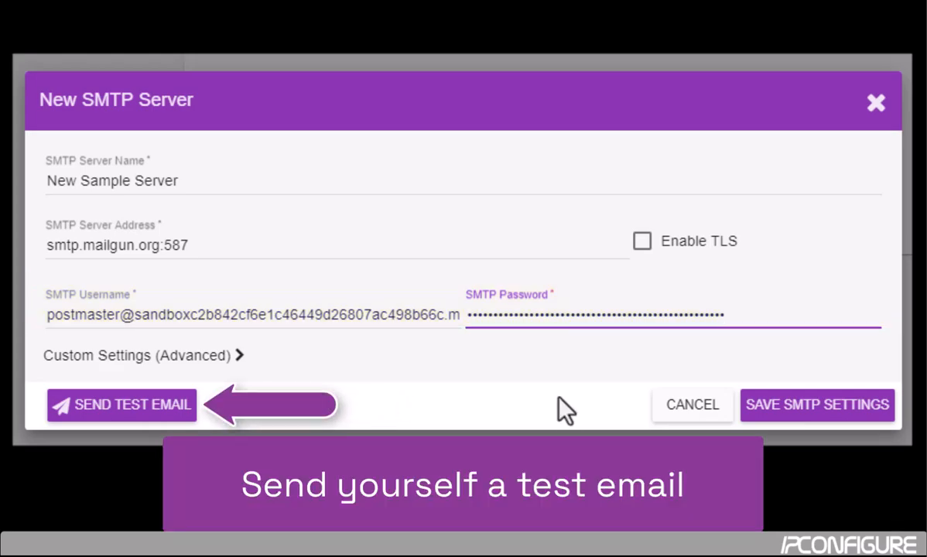
Step: Send a test email to the prefilled recipient, then save the New Sample Server SMTP settings
click(141, 408)
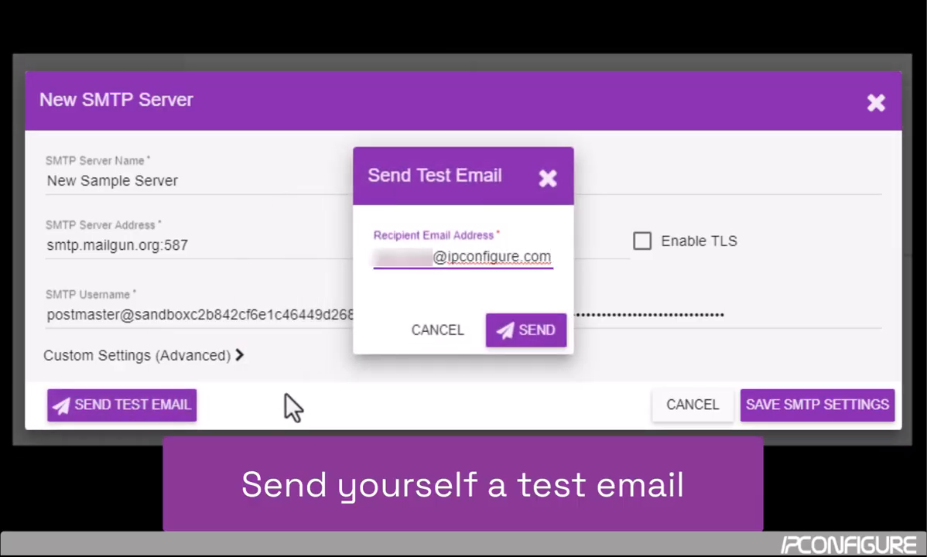
click(533, 335)
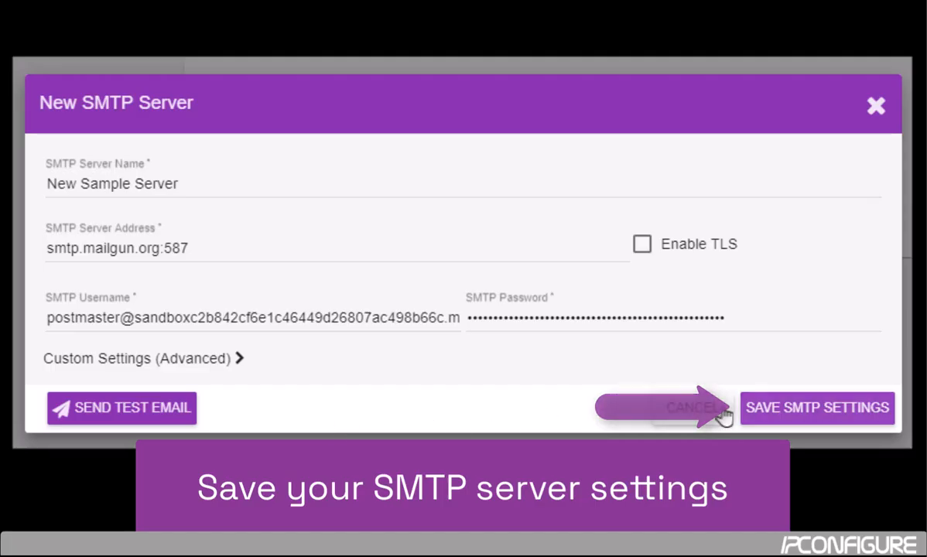
click(820, 409)
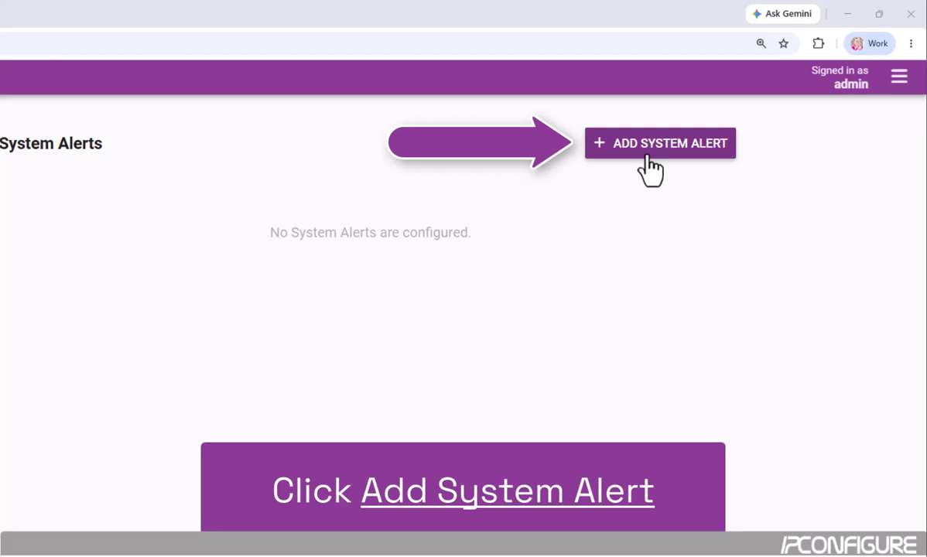
Step: Add a system alert named 'Temp alert' with the description 'Just for a demo'
click(647, 163)
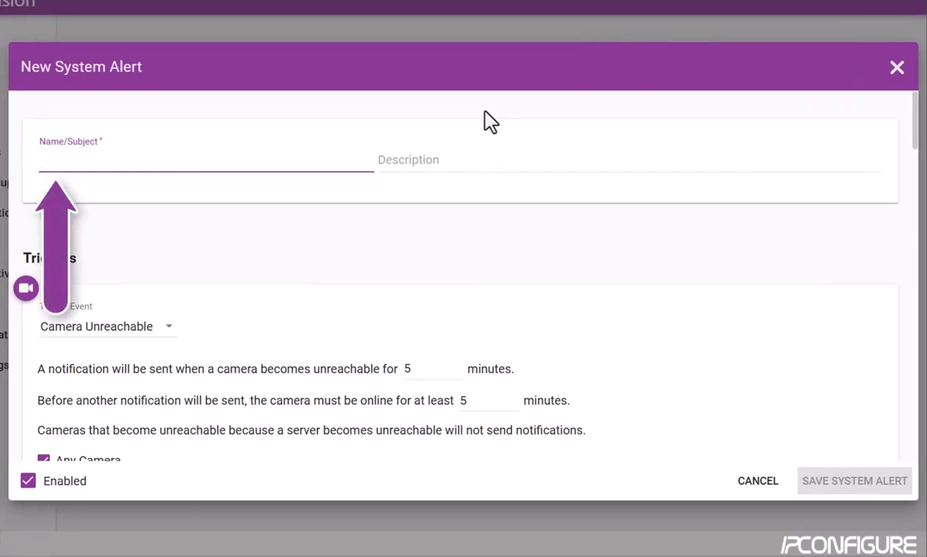
text(Temp al)
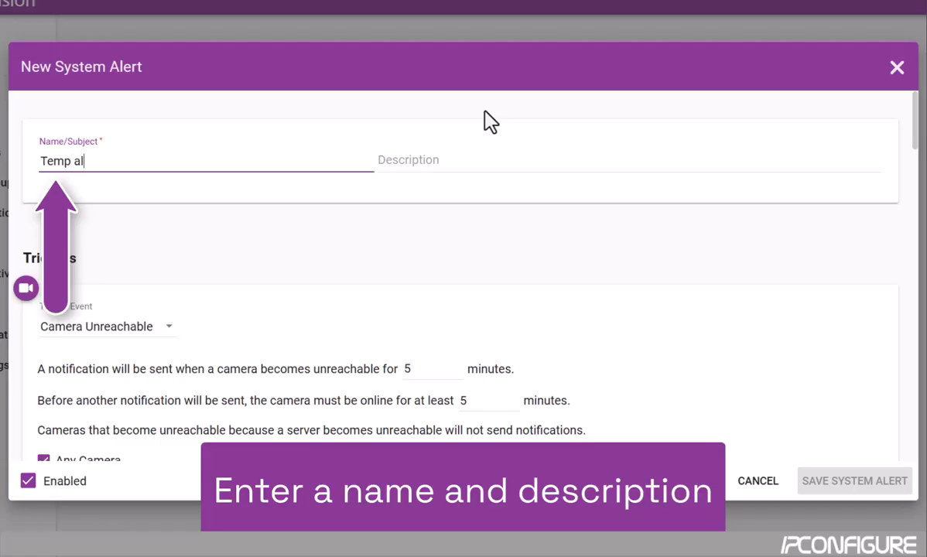
text(ert)
key(Tab)
text(Jus)
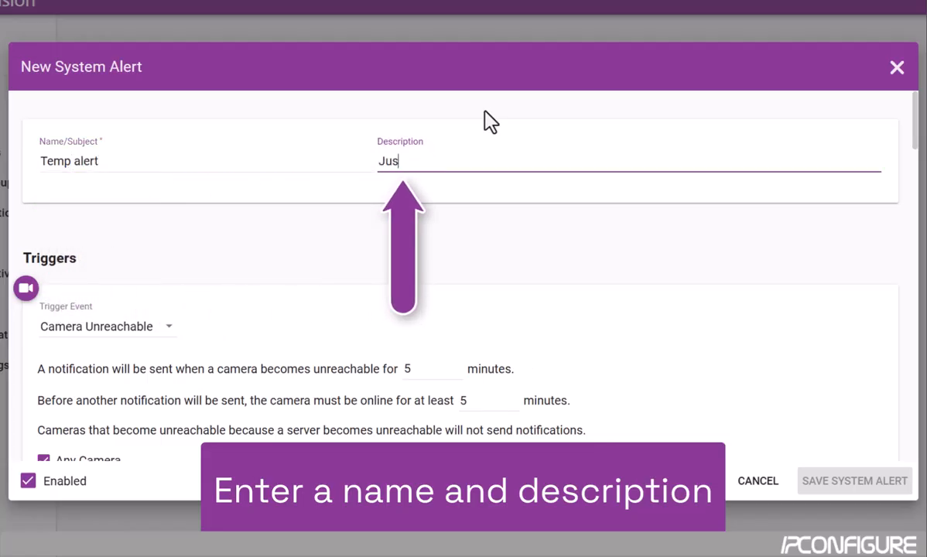
text(t for a demo)
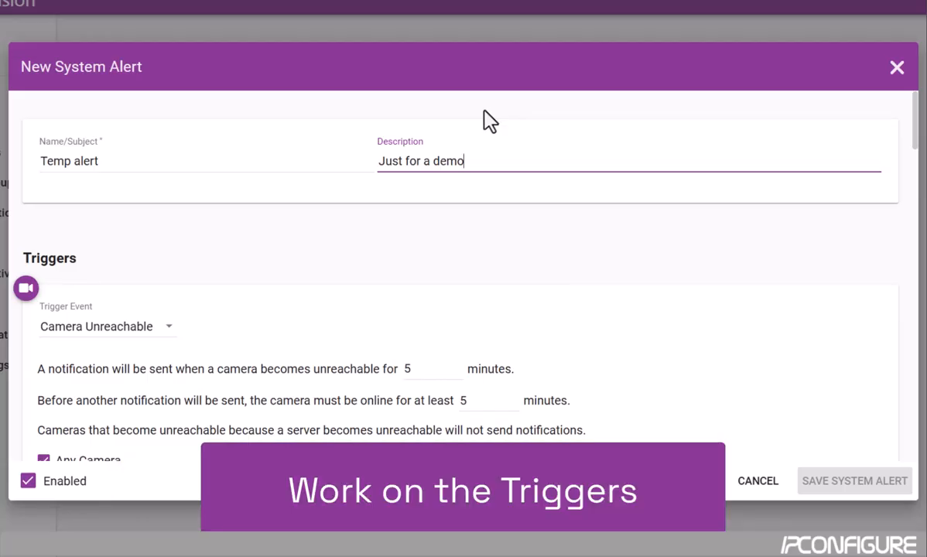
click(916, 128)
drag(917, 136, 917, 164)
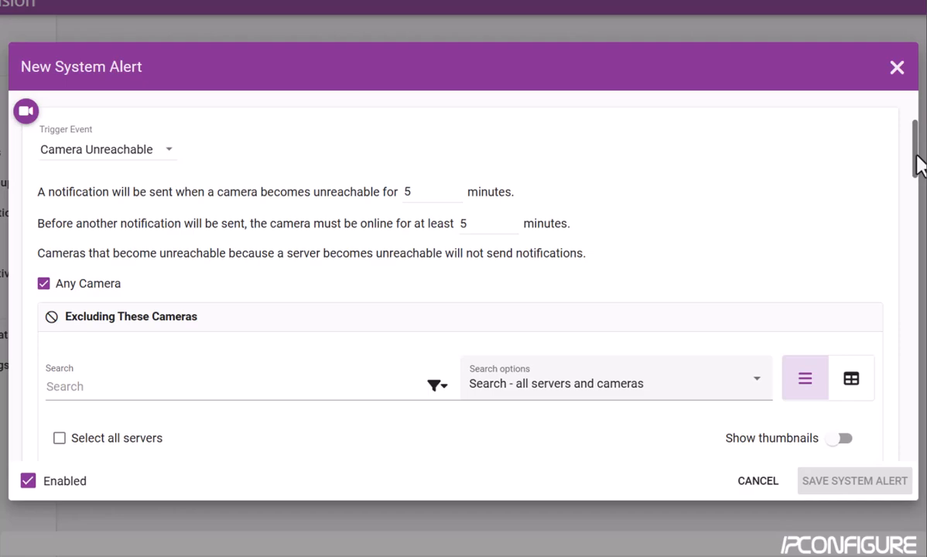
drag(919, 165, 922, 256)
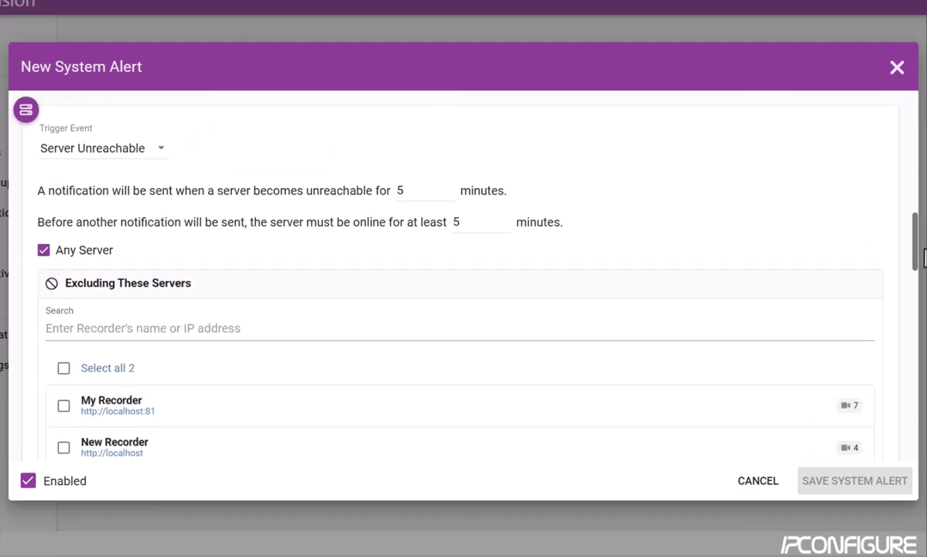
drag(922, 255, 922, 330)
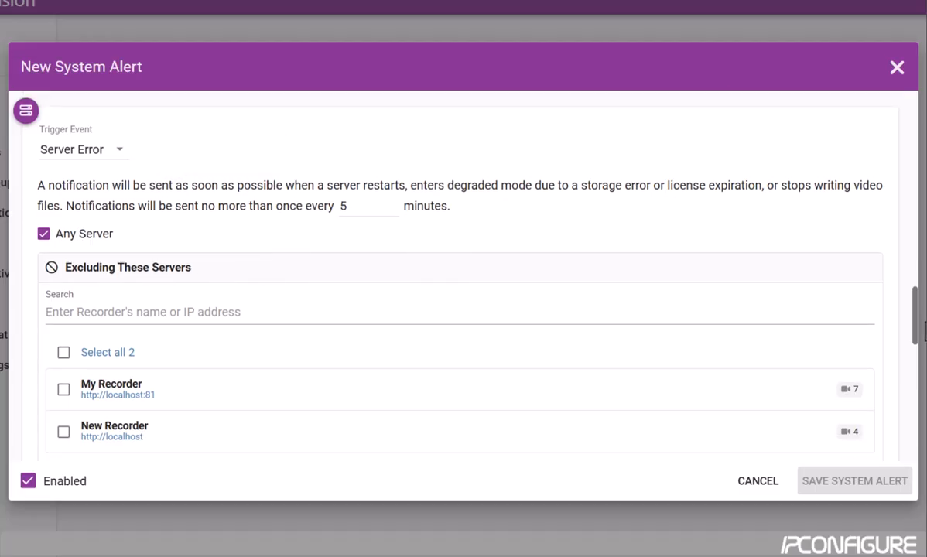
drag(923, 330, 915, 156)
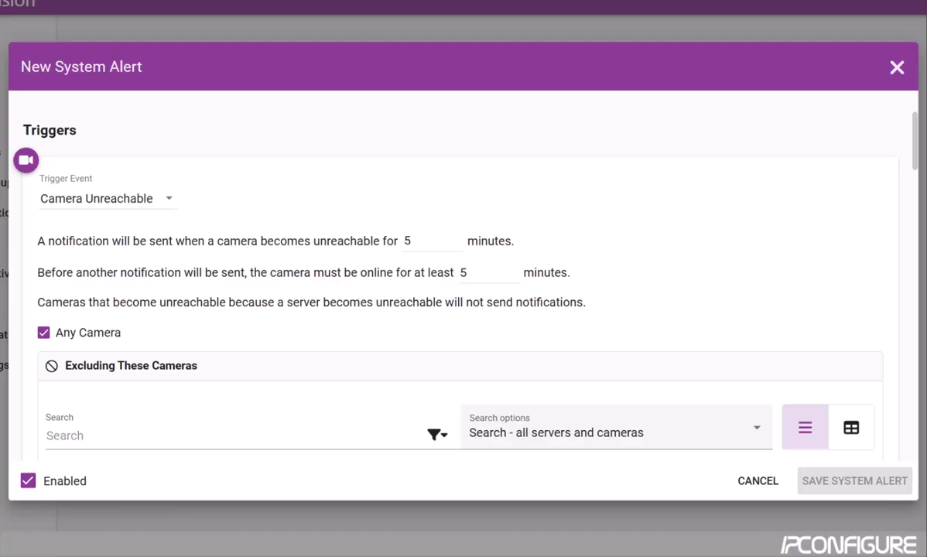
click(168, 201)
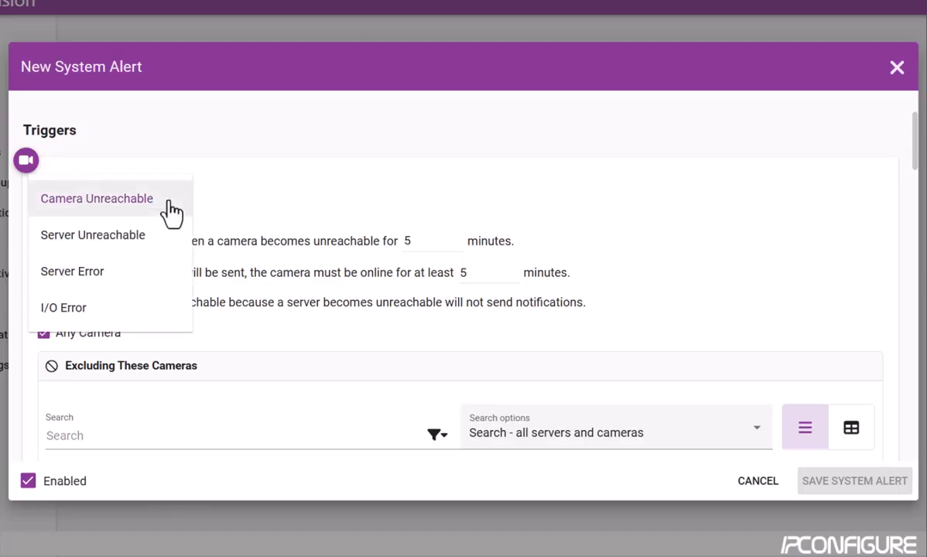
click(172, 205)
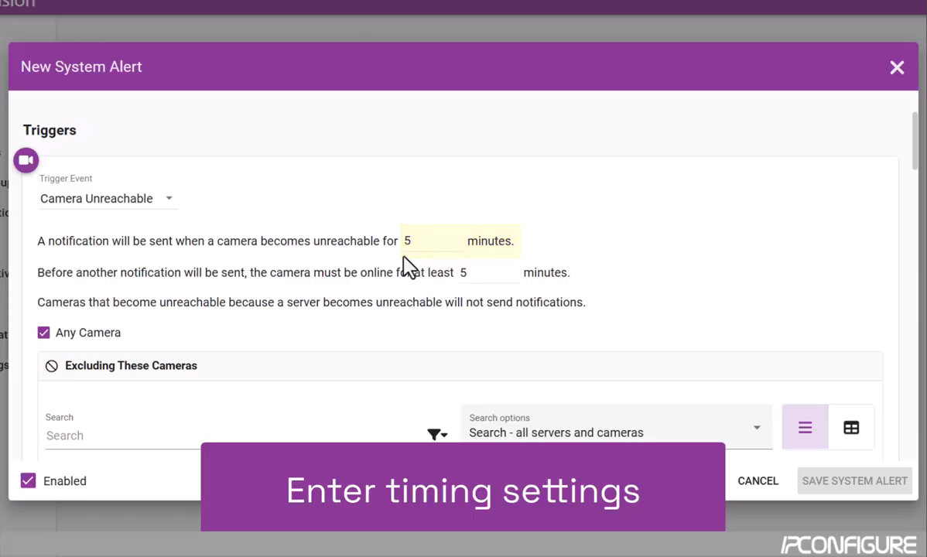
Step: Set the Camera Unreachable re-notification wait to 10 minutes online
double_click(462, 274)
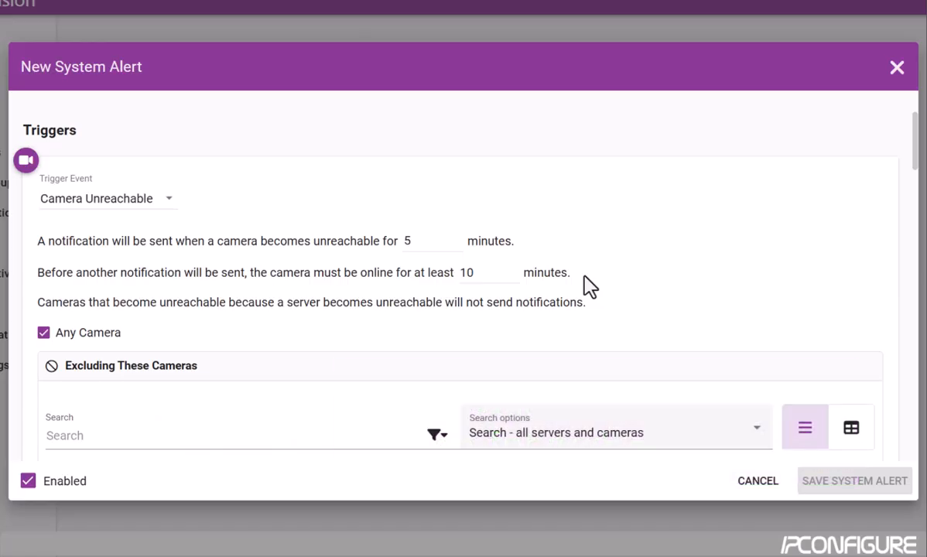
Step: Search the excluded-cameras list for 'dewarp' with 'Search - all servers and cameras' kept
drag(913, 154, 922, 165)
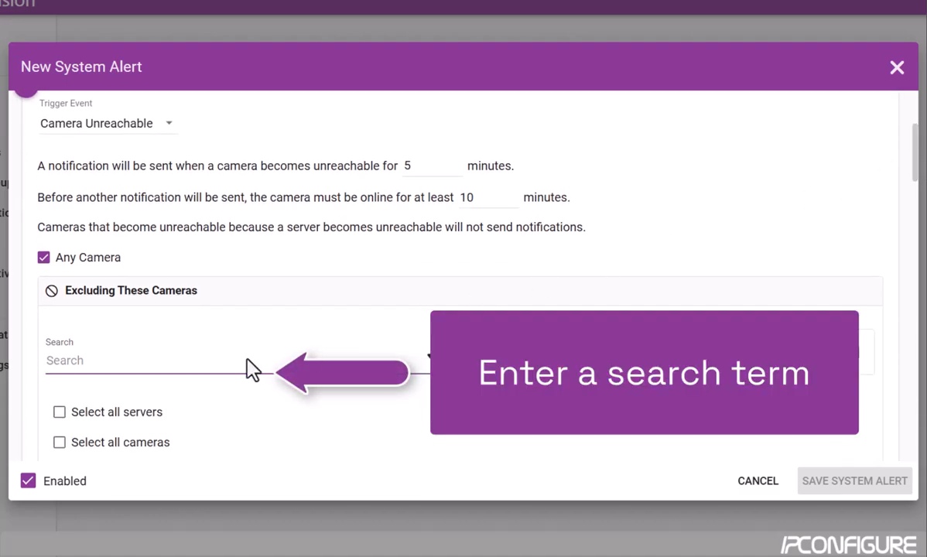
click(246, 369)
text(dewarp)
key(Return)
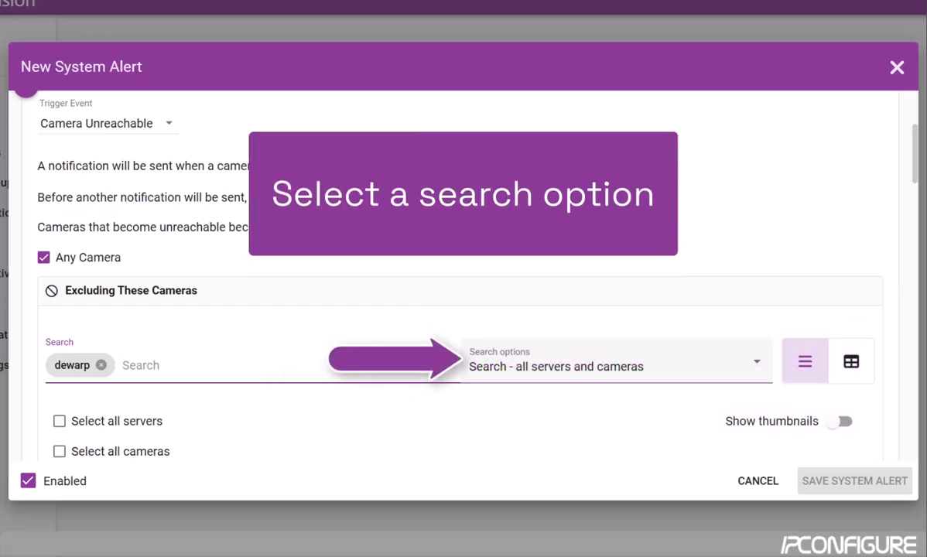
click(617, 361)
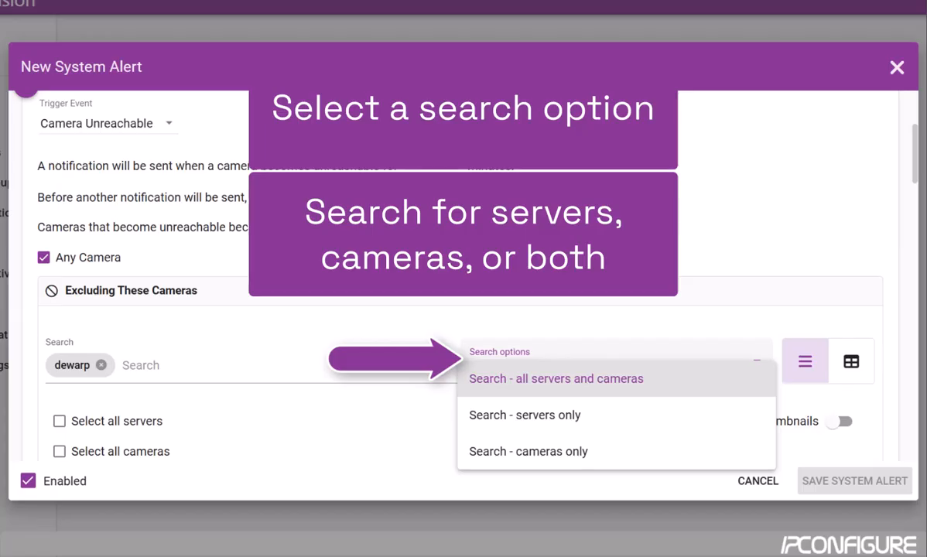
click(556, 378)
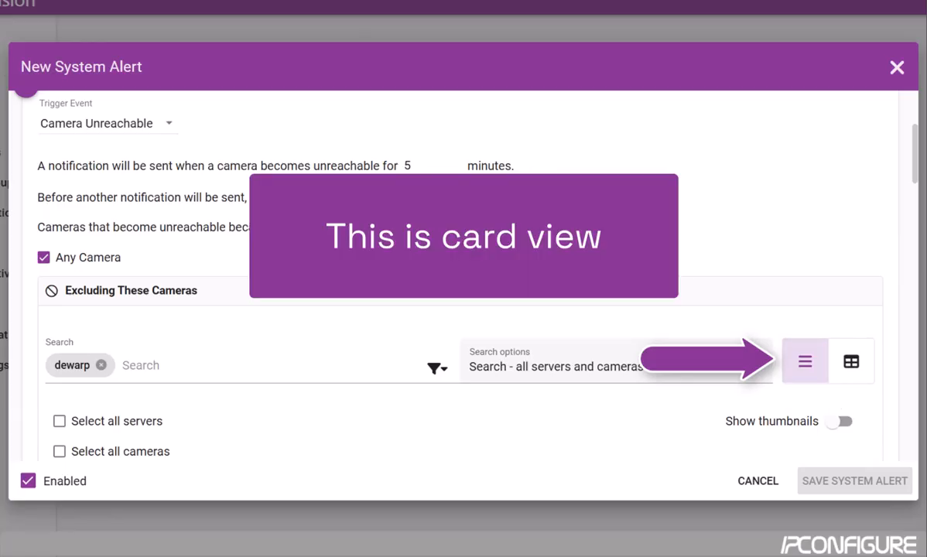
scroll(461, 276, down, 2)
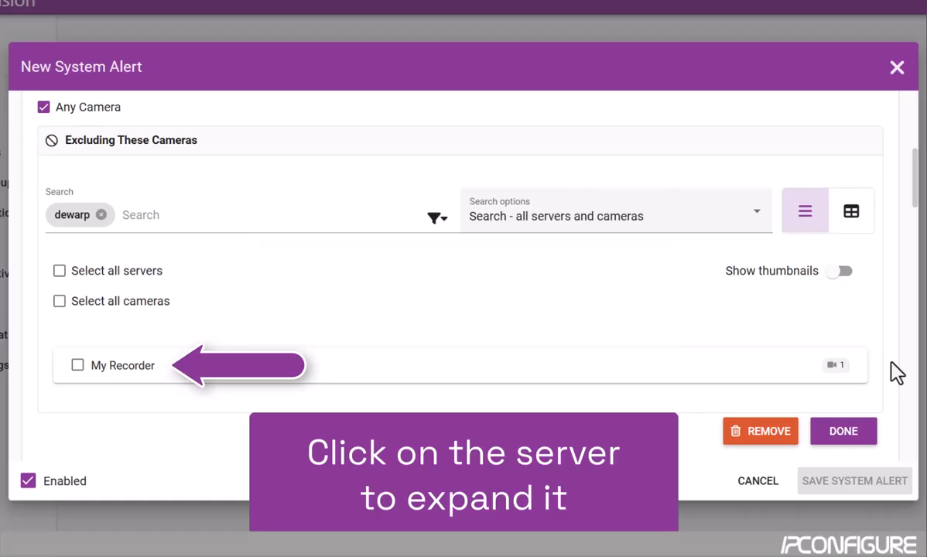
Step: Show the dewarp results as a servers-and-cameras table sorted ascending by Cameras
click(752, 367)
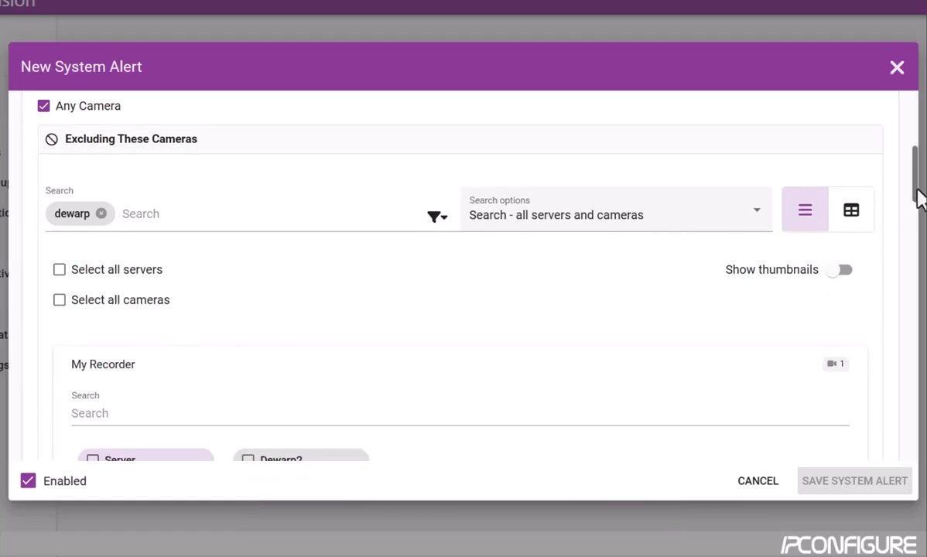
drag(916, 196, 917, 205)
scroll(917, 205, down, 1)
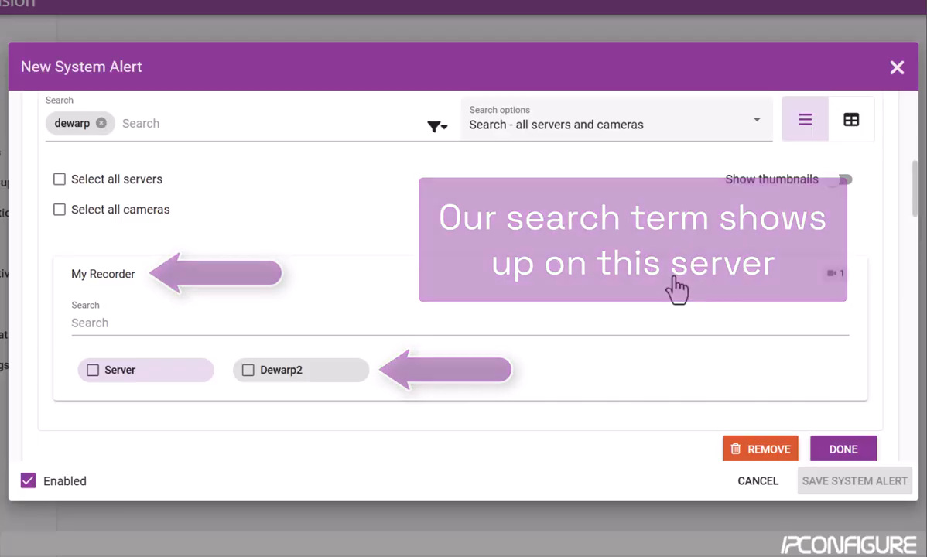
click(671, 278)
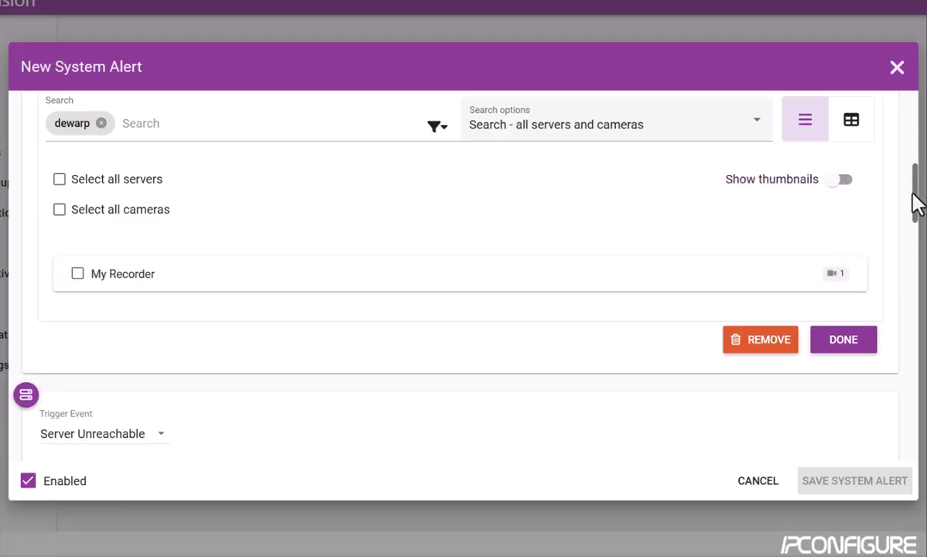
scroll(919, 199, up, 1)
drag(918, 200, 918, 186)
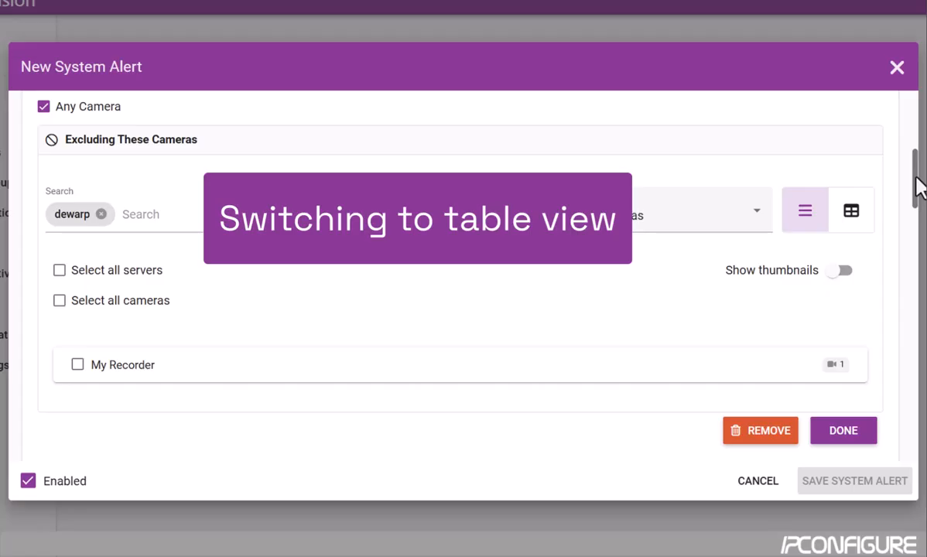
click(855, 224)
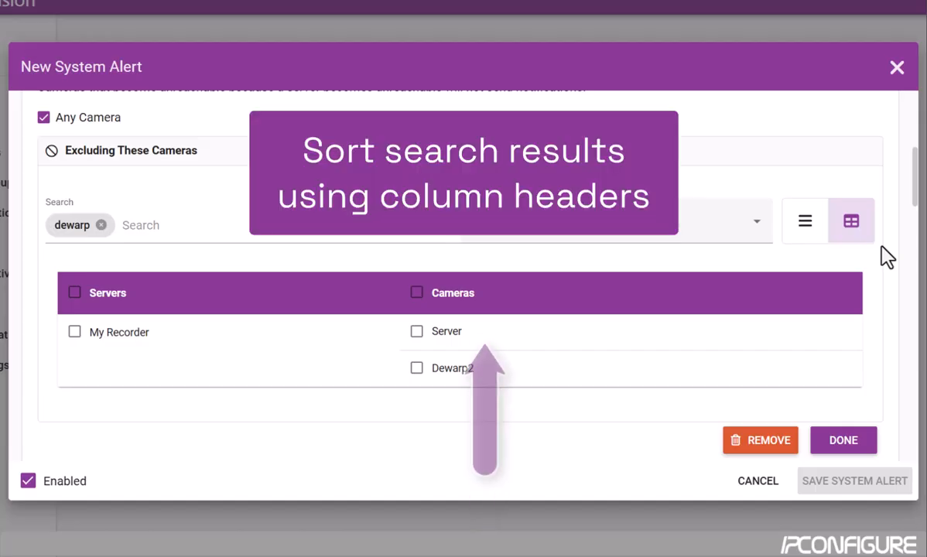
click(481, 304)
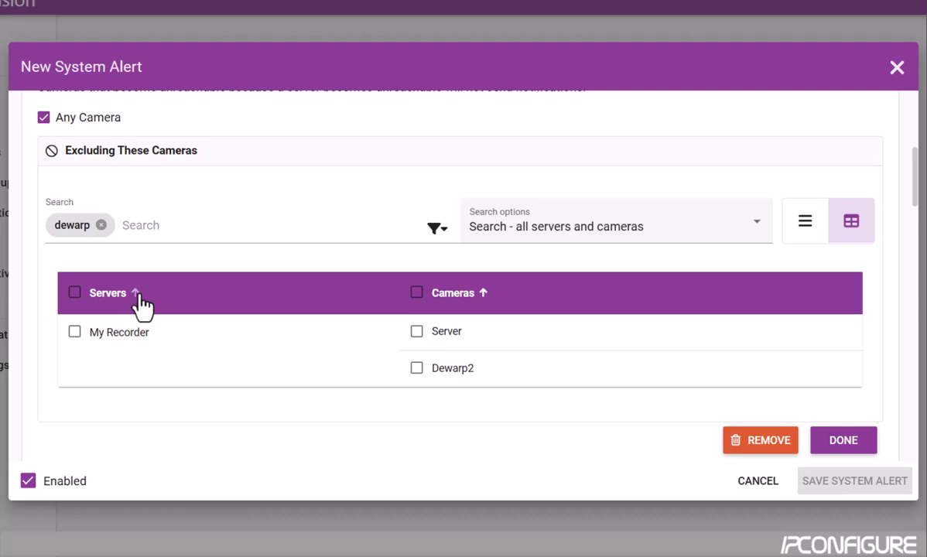
Step: Check only the Dewarp2 camera for exclusion and close the exclusion list
click(74, 294)
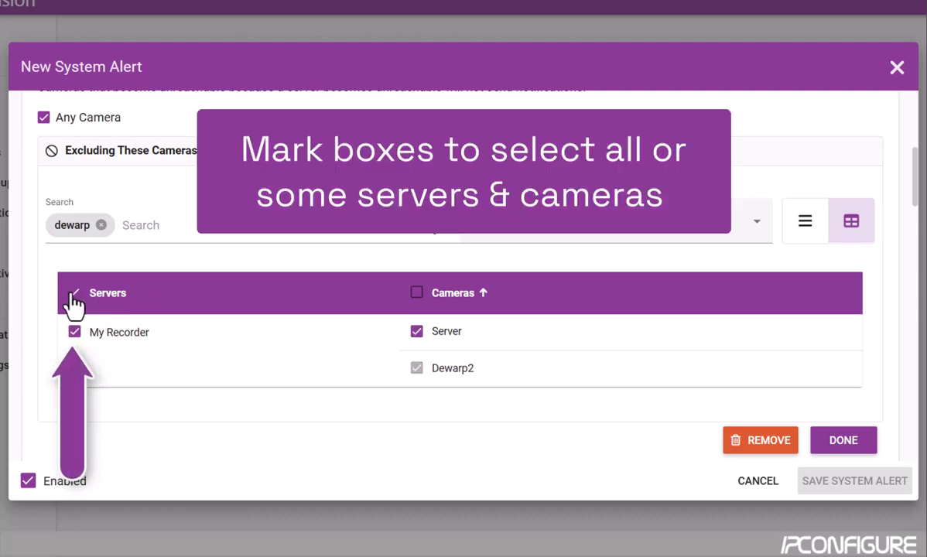
click(74, 294)
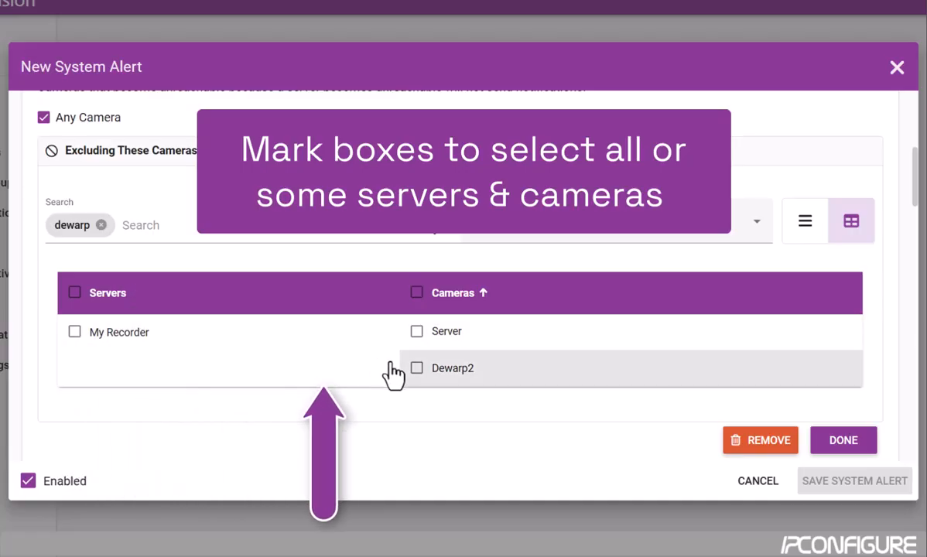
click(417, 370)
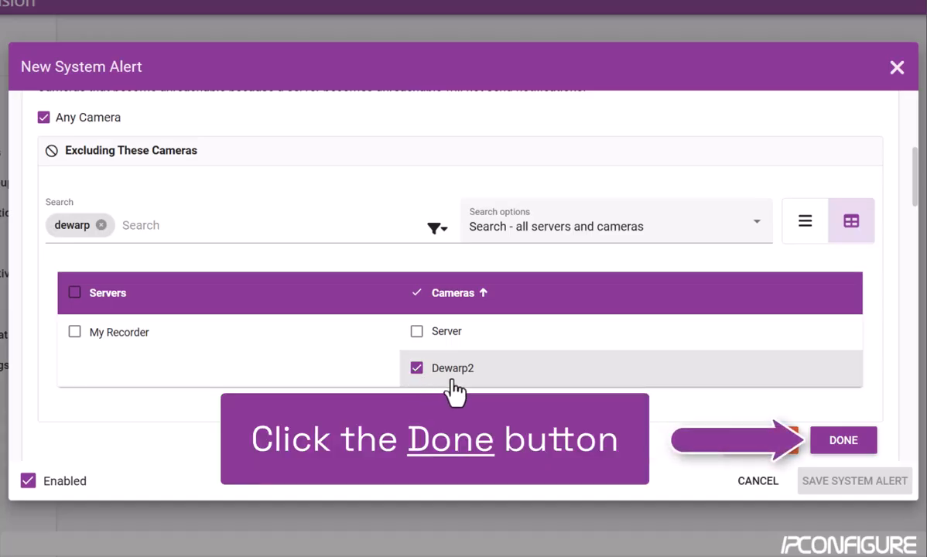
click(852, 448)
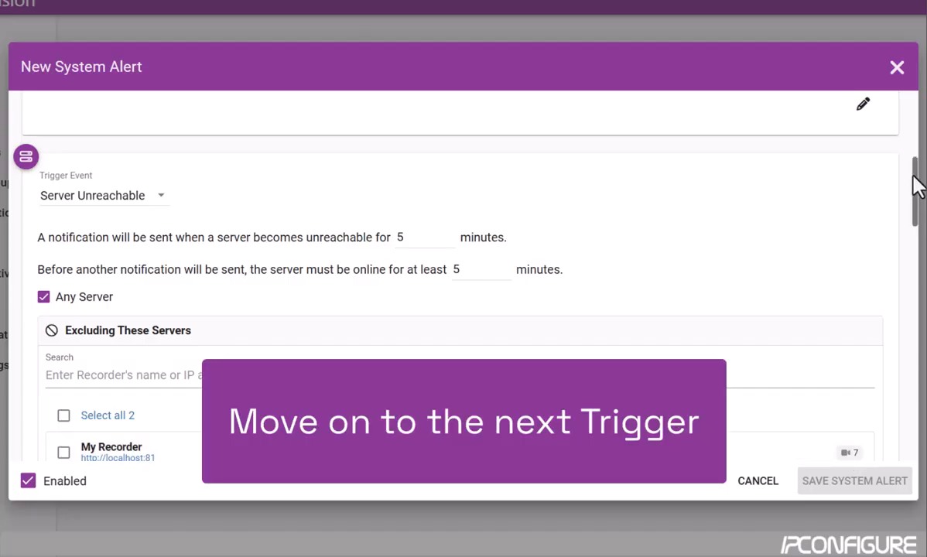
scroll(918, 186, down, 1)
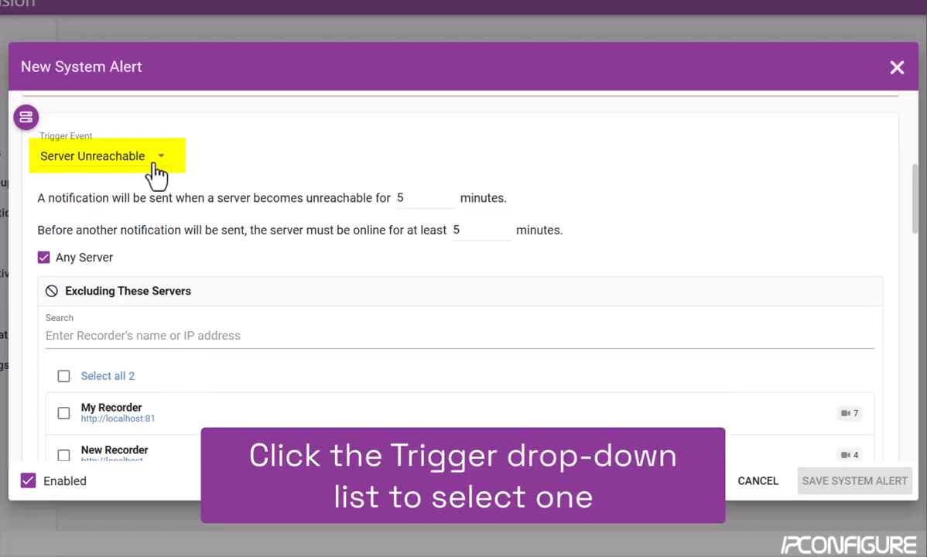
click(161, 167)
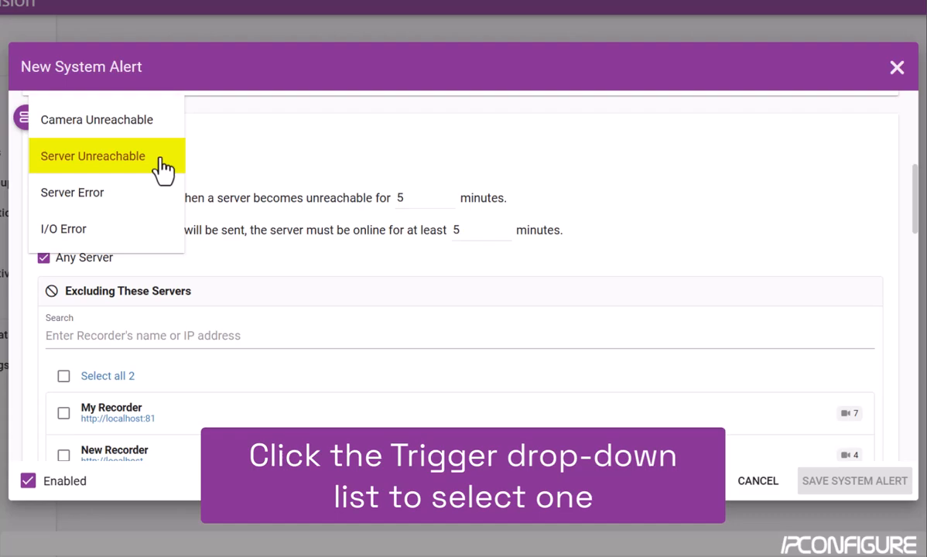
click(148, 161)
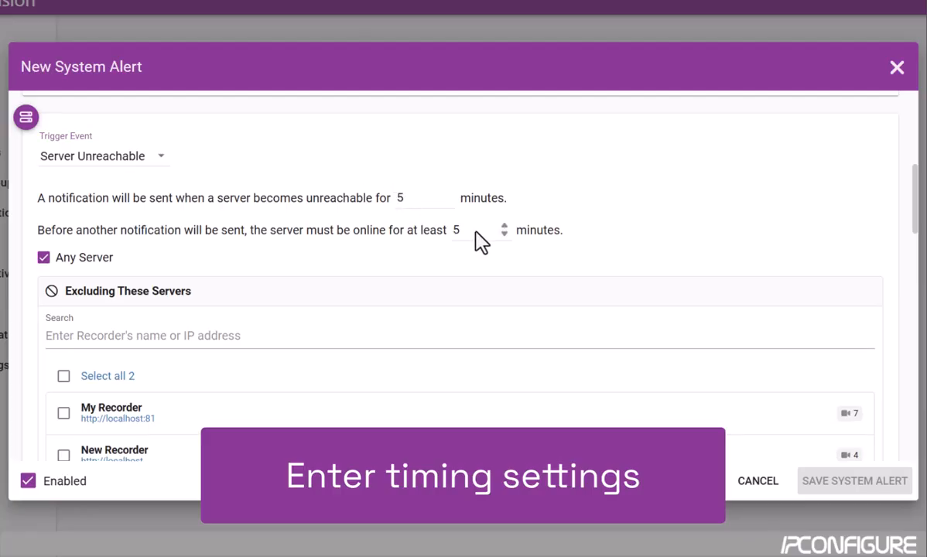
Step: Change the Server Unreachable re-notification wait to 25 minutes online
double_click(453, 231)
text(25)
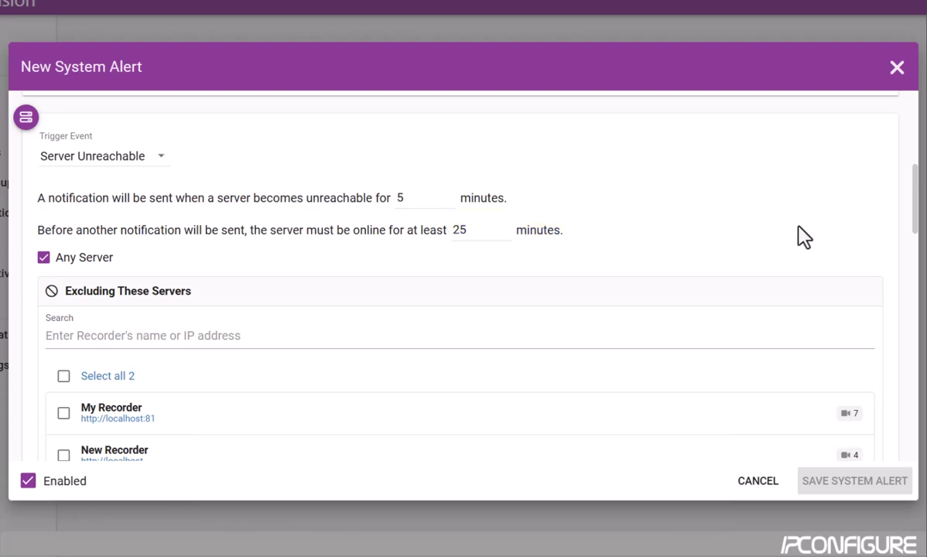
drag(916, 207, 917, 228)
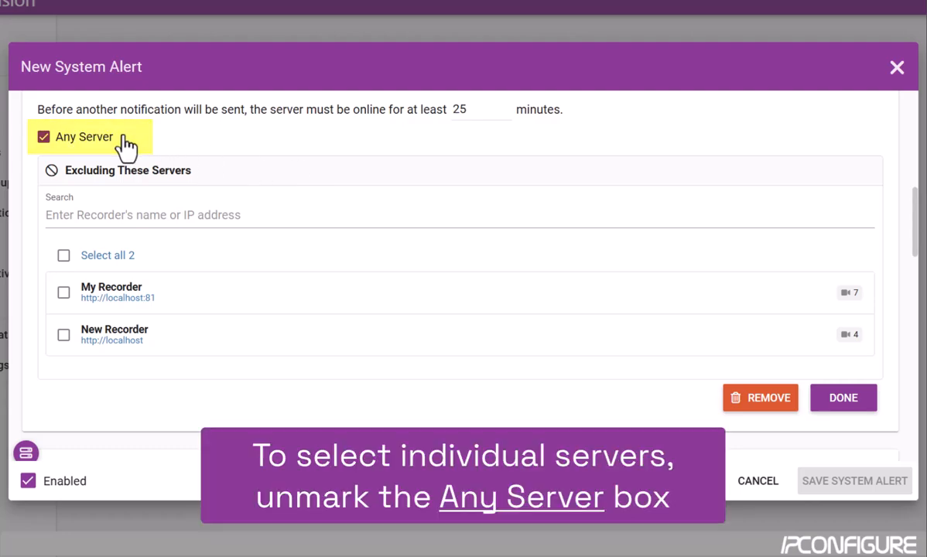
Step: Uncheck Any Server and include only New Recorder, found by searching 'New'
click(44, 139)
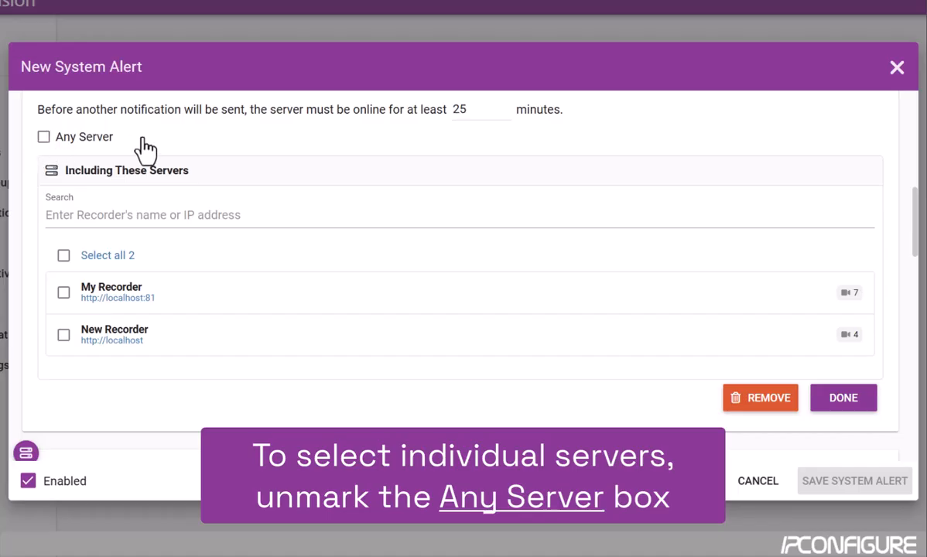
click(157, 215)
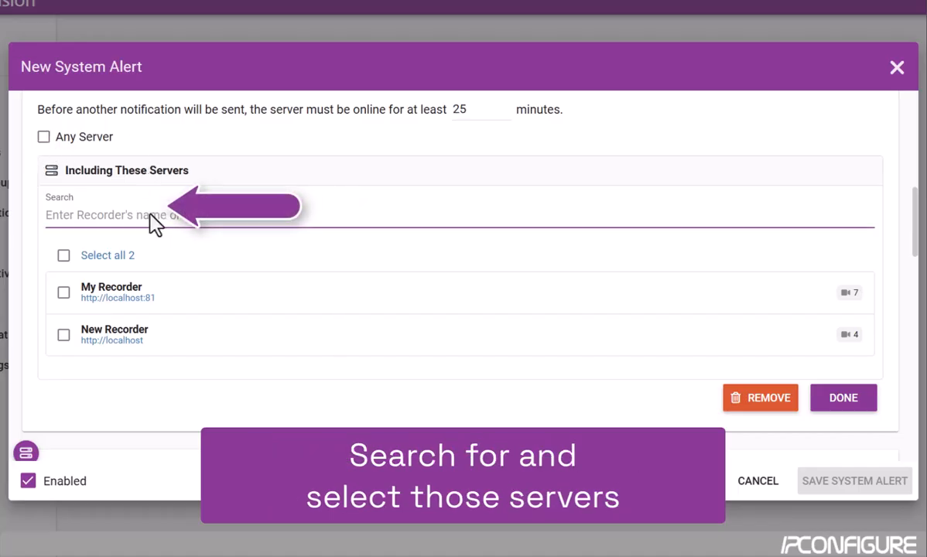
text(New)
key(Return)
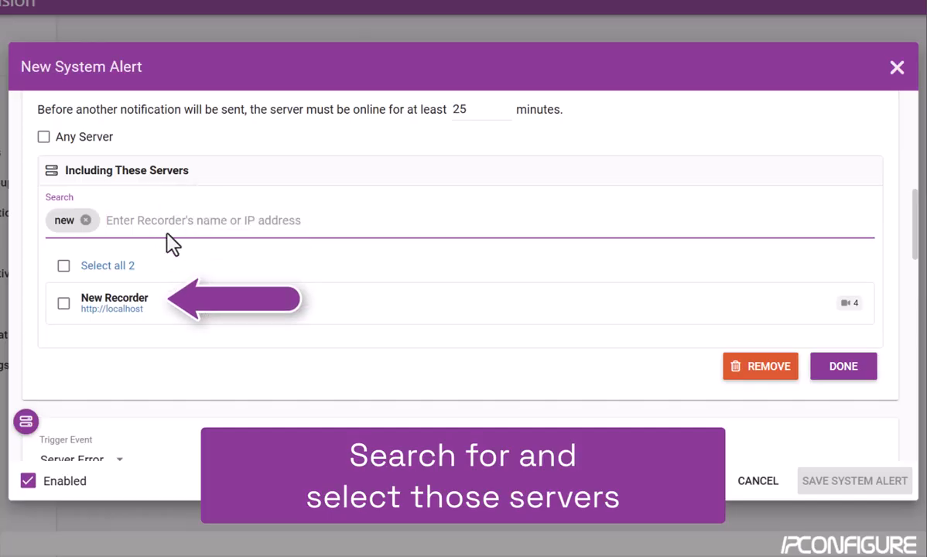
click(64, 306)
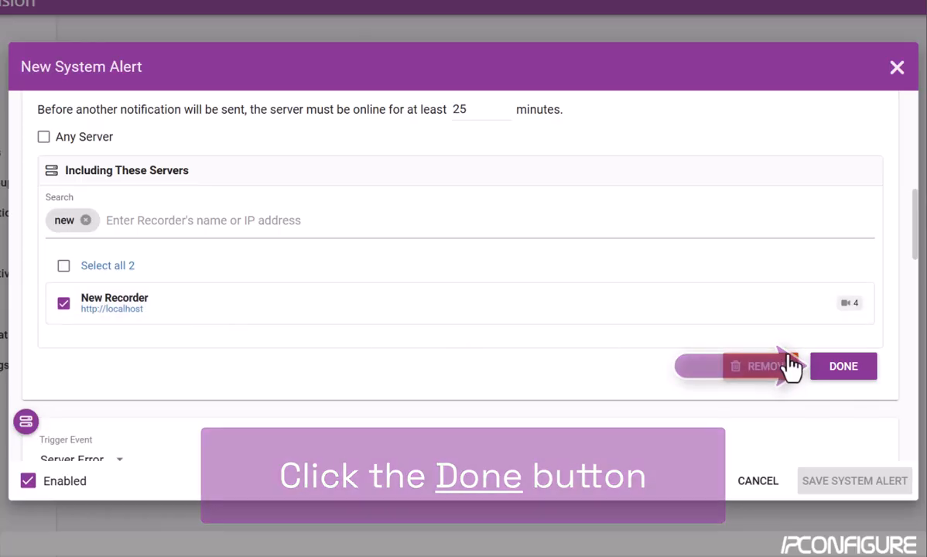
click(842, 370)
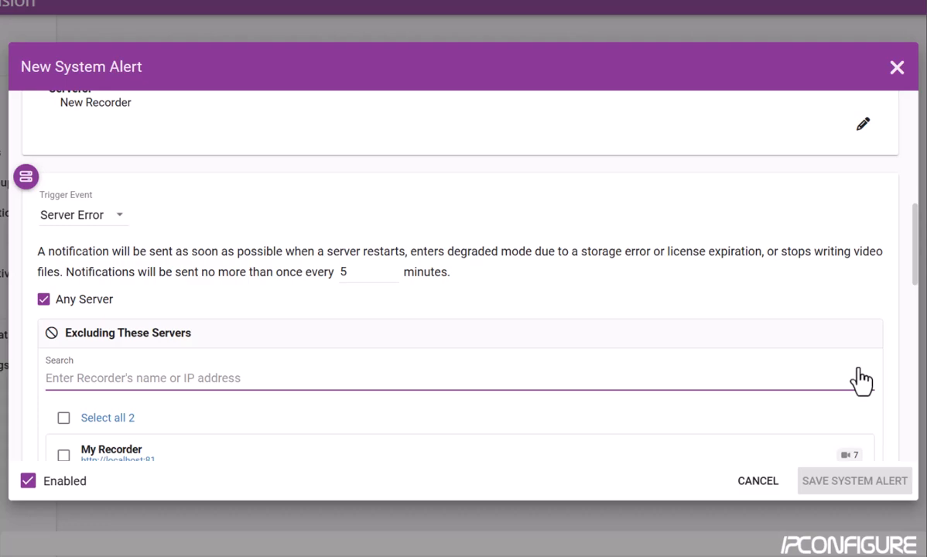
drag(914, 210, 914, 230)
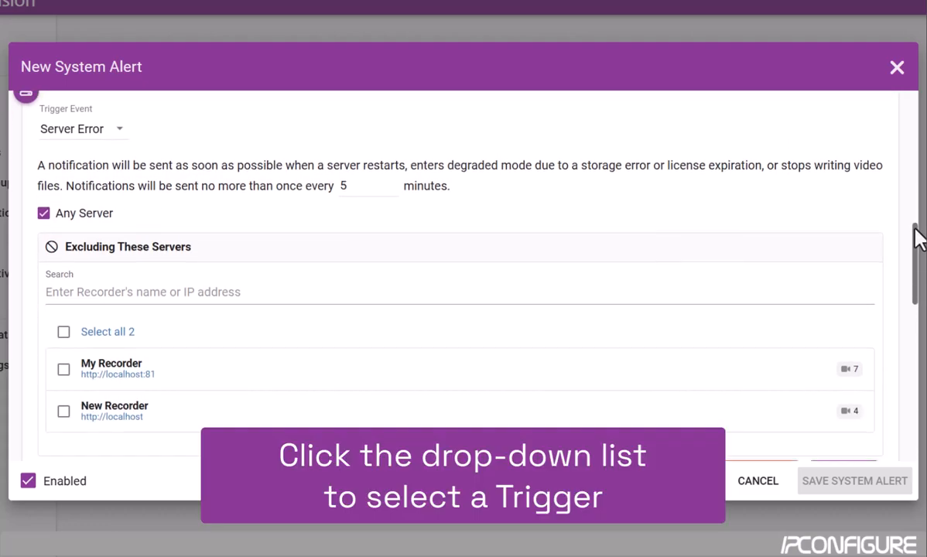
Step: Keep Server Error as the trigger event for any server and close its trigger editor
click(122, 135)
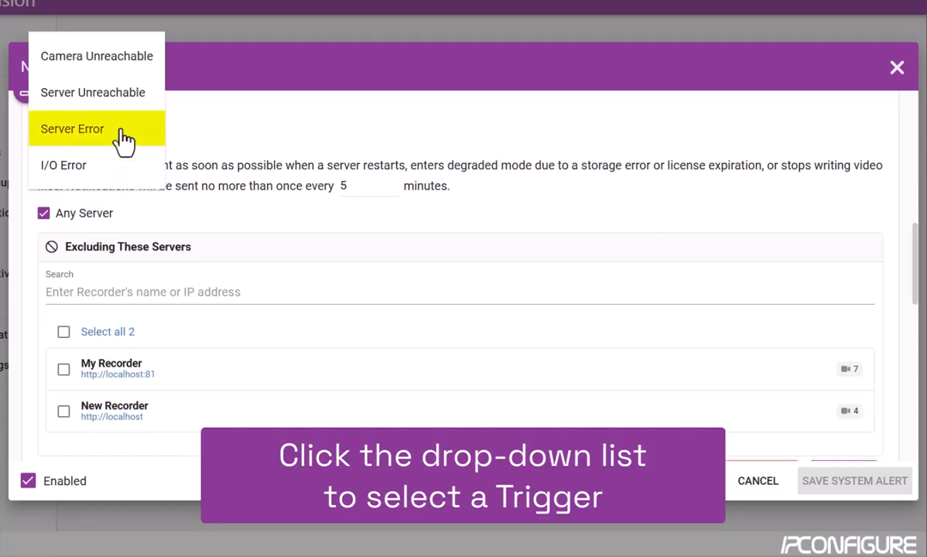
click(124, 132)
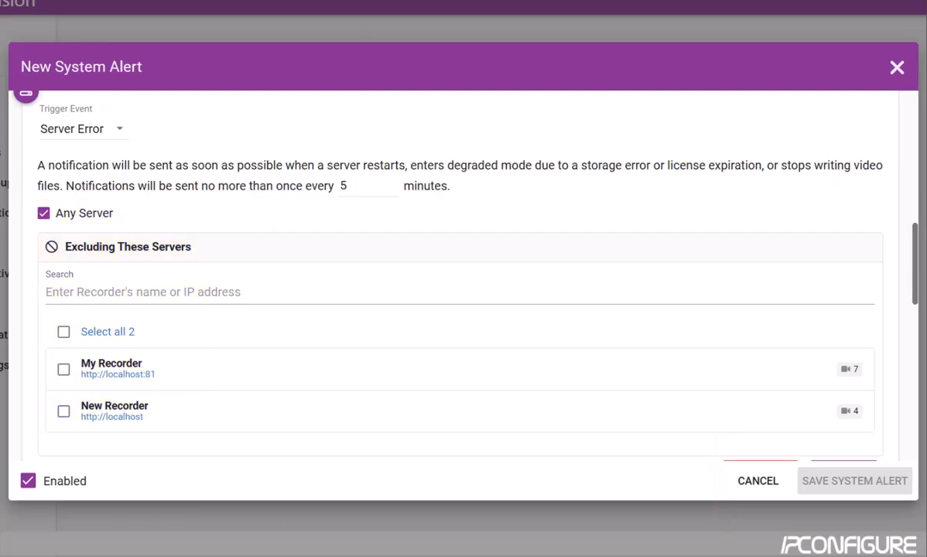
scroll(456, 256, down, 3)
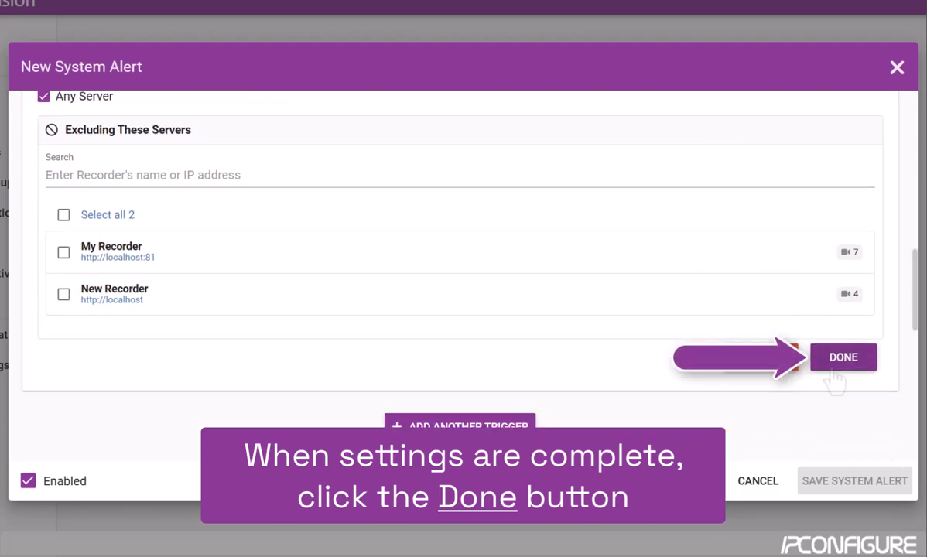
click(831, 367)
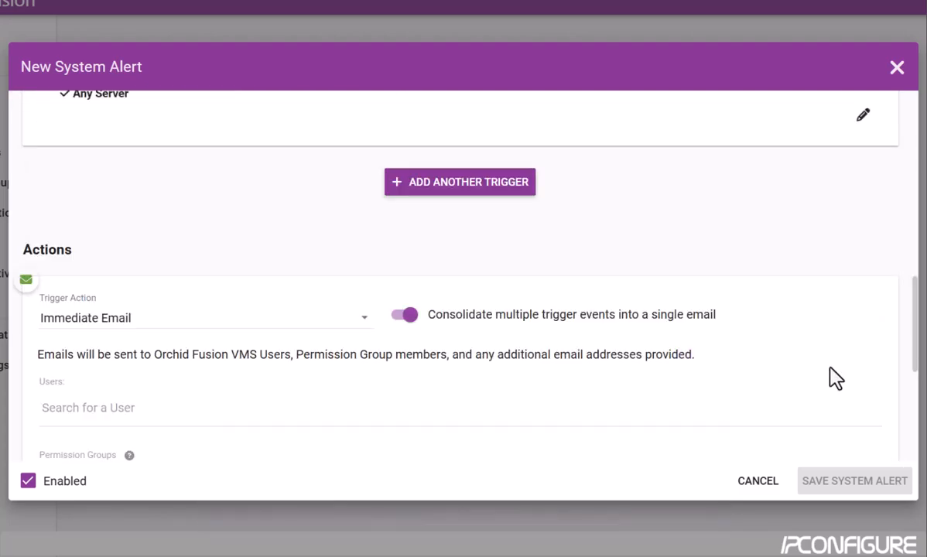
Step: Add a new trigger to the Temp alert and set its event type to I/O Error
scroll(455, 179, down, 1)
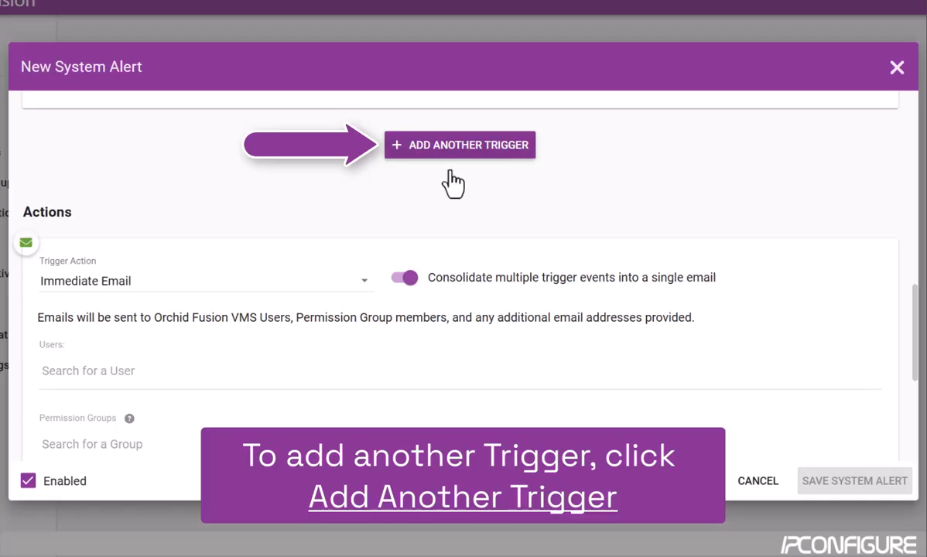
click(457, 150)
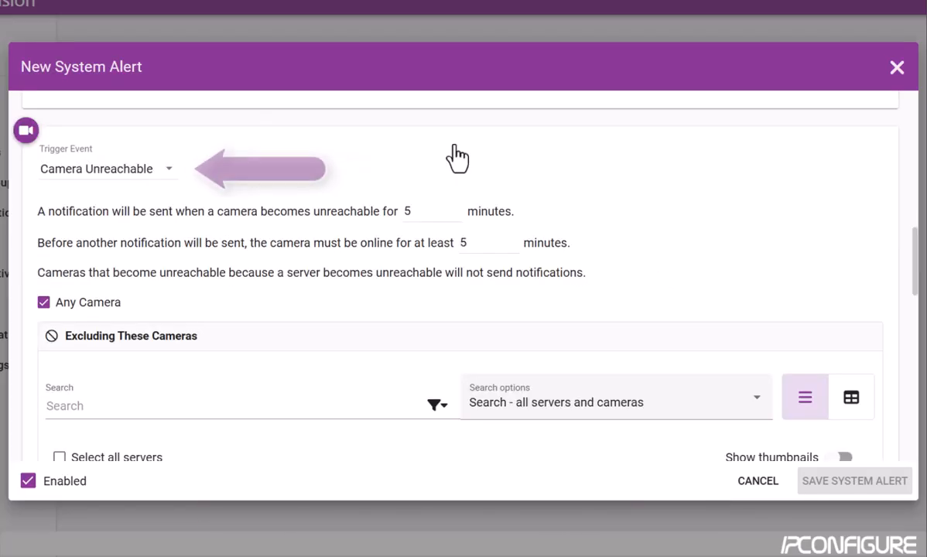
click(170, 178)
click(90, 283)
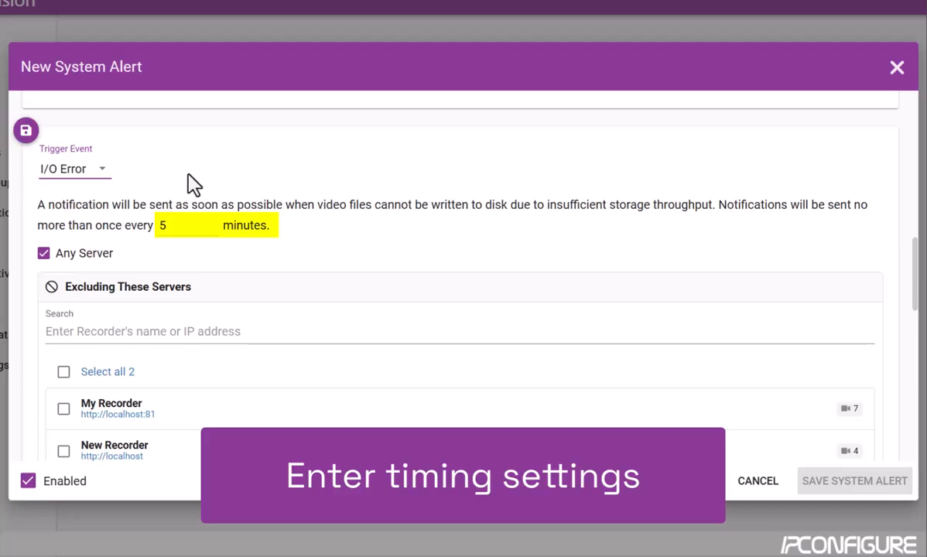
Step: Limit I/O Error notifications to once every 10 minutes and complete the trigger
double_click(174, 229)
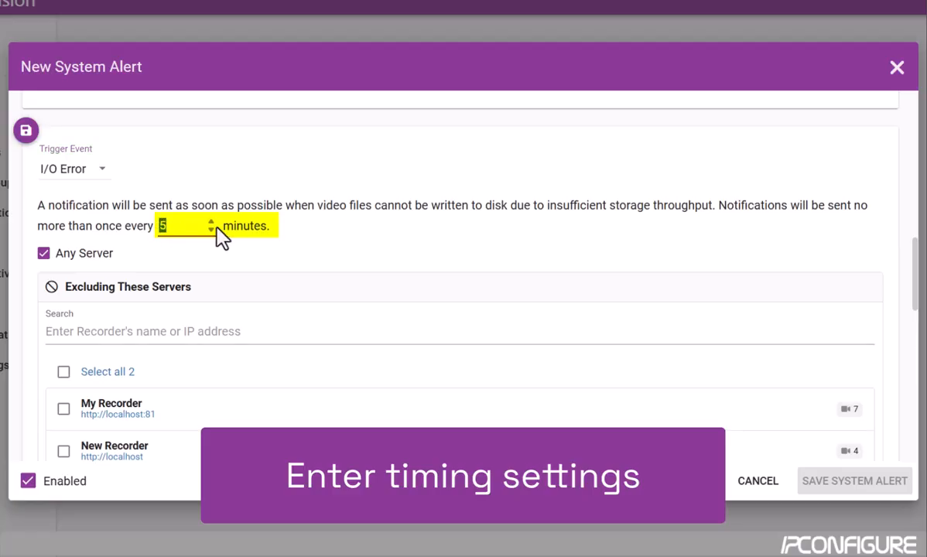
text(10)
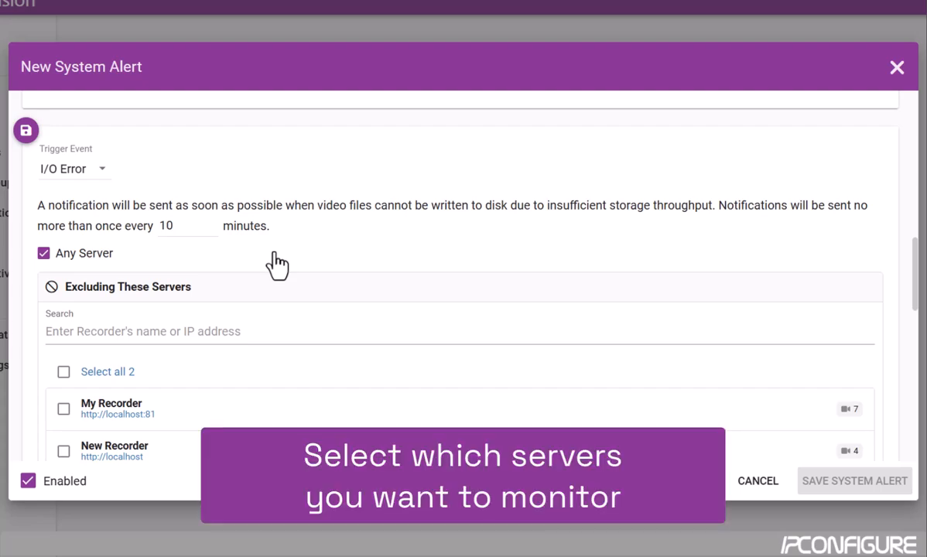
drag(917, 258, 918, 283)
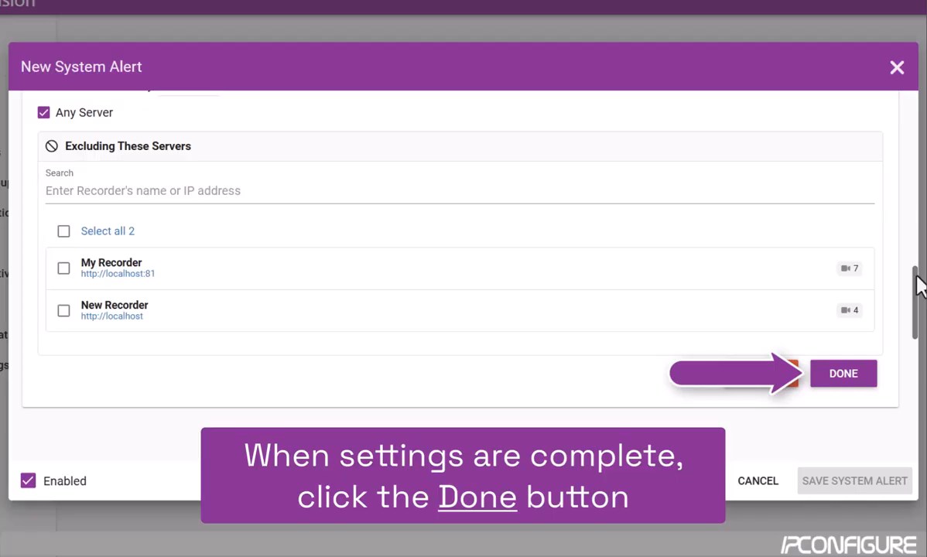
click(838, 384)
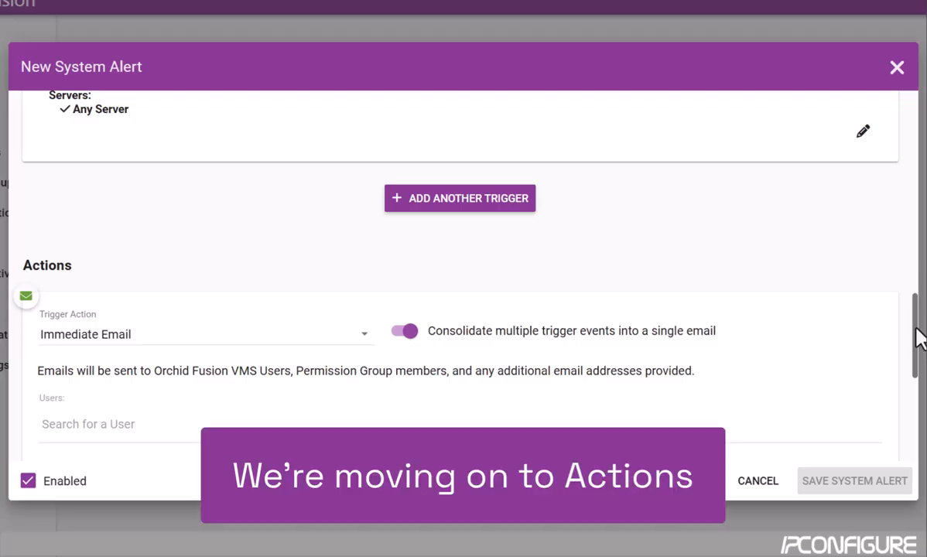
Step: Scroll down to the Actions section and open the Trigger Action type list
drag(919, 337, 921, 377)
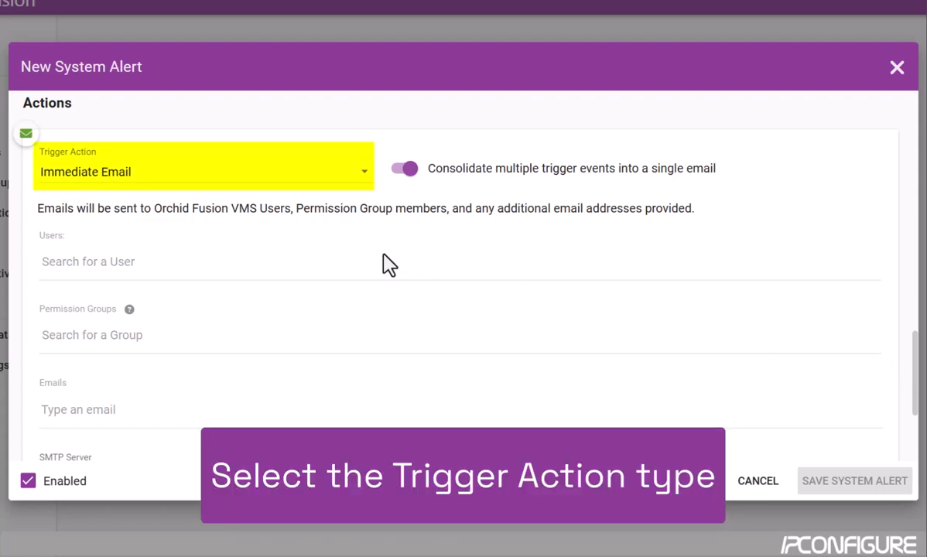
click(364, 174)
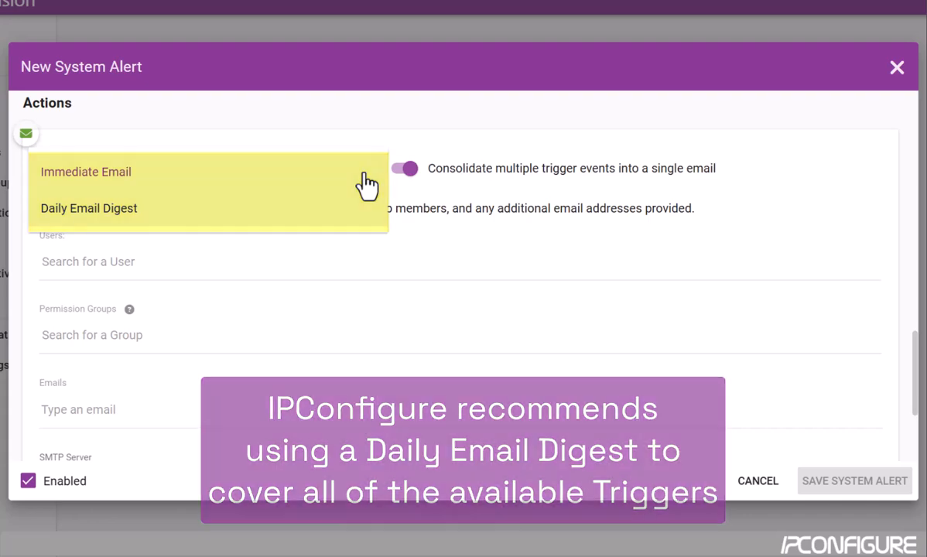
Step: Switch the action to Daily Email Digest, sent at 01:00 EDT
click(366, 209)
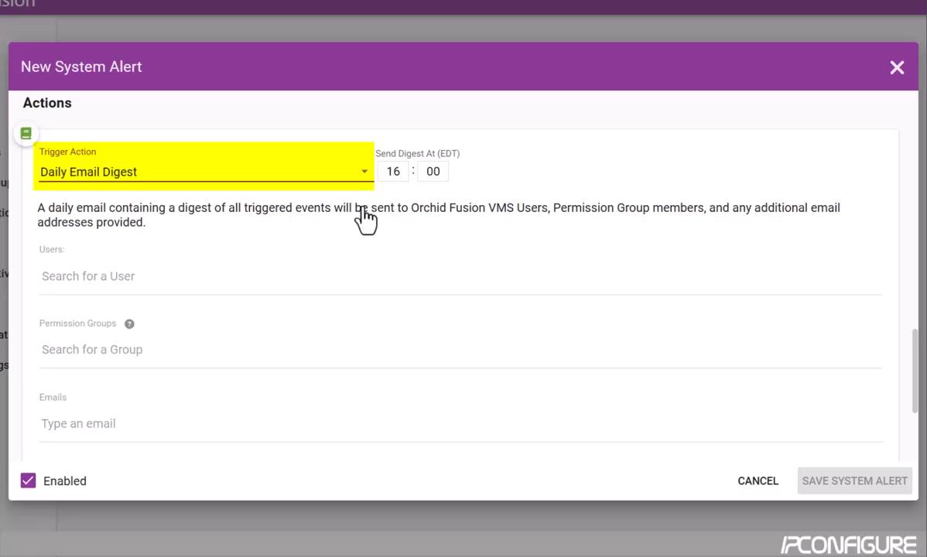
click(403, 172)
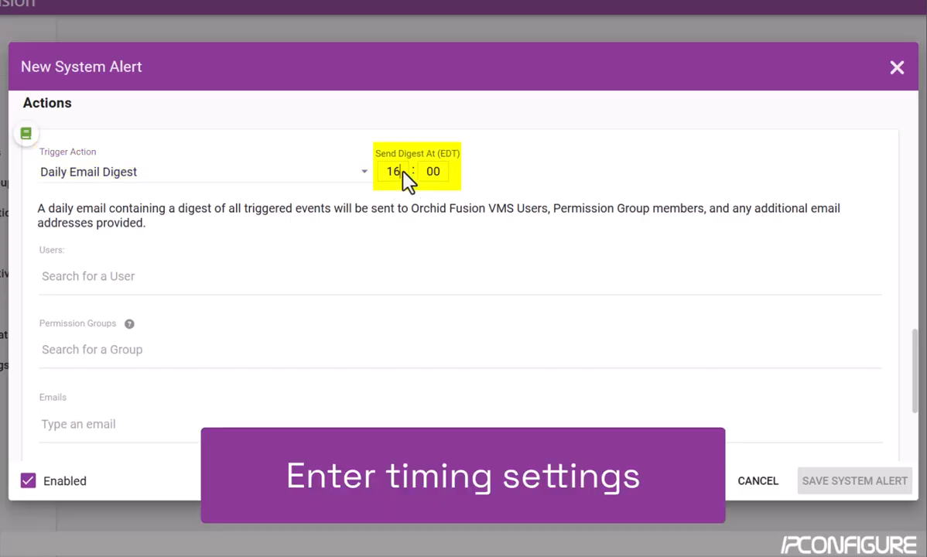
text(1)
key(Tab)
click(493, 166)
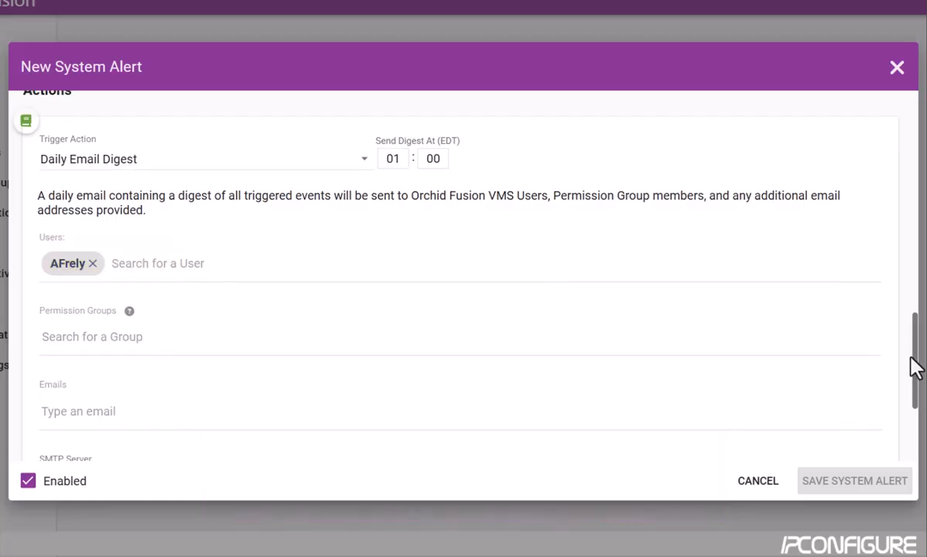
Step: Open the Permission Groups list and add an external email address as a digest recipient
drag(912, 367, 912, 372)
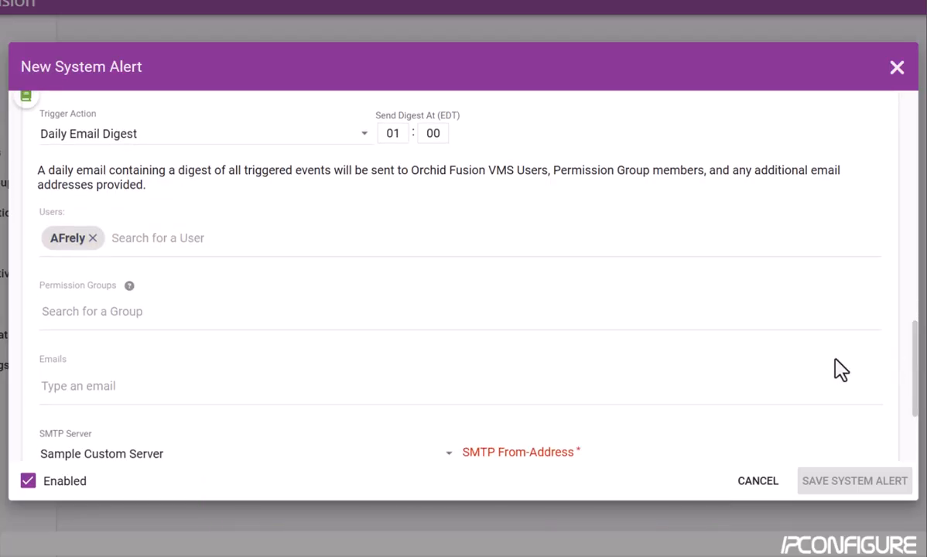
click(160, 323)
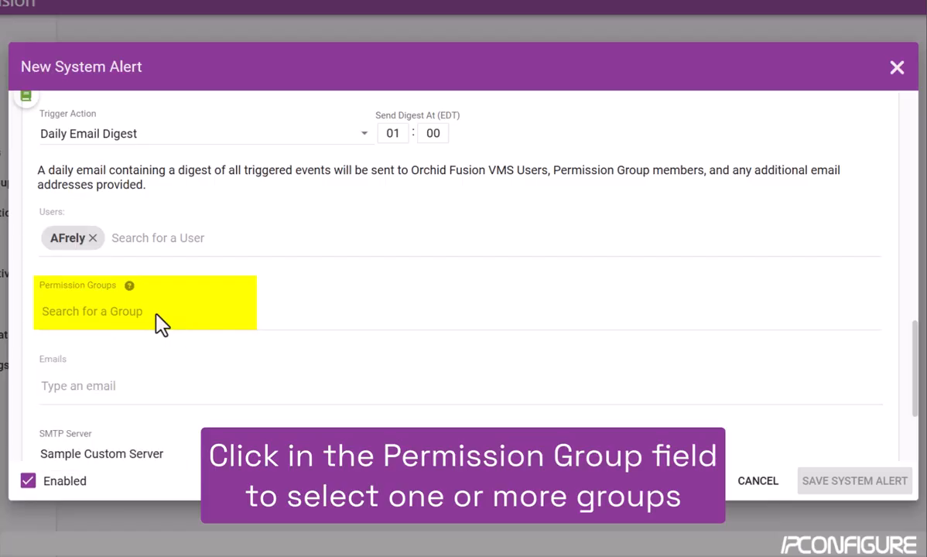
click(139, 398)
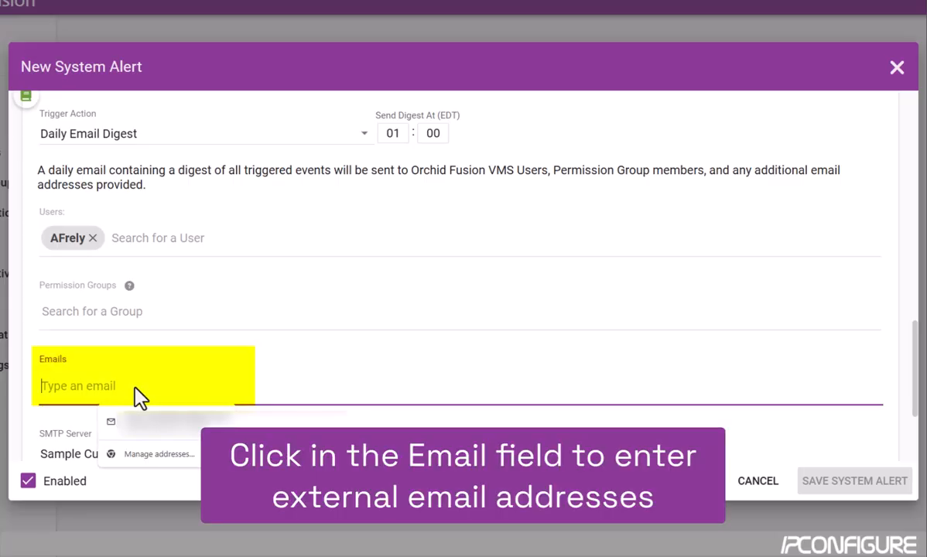
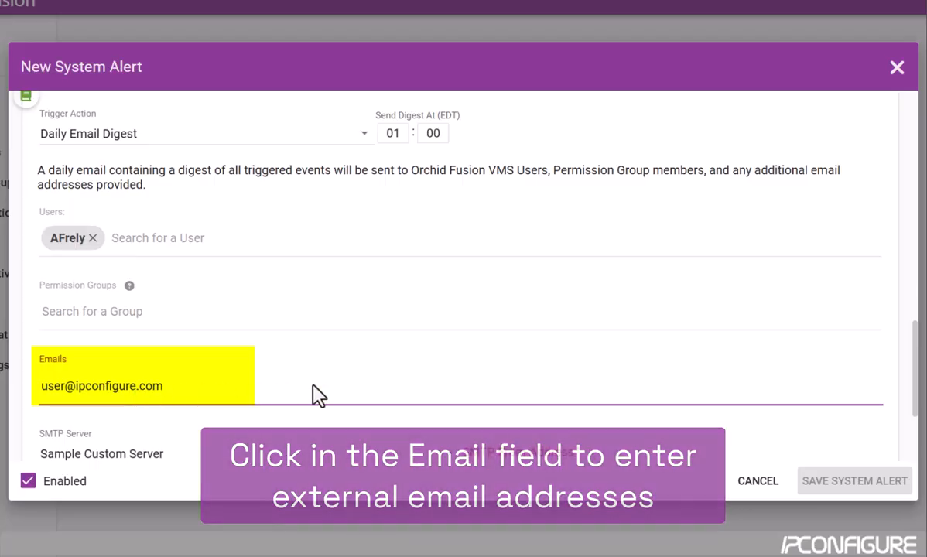
key(Return)
drag(917, 384, 917, 431)
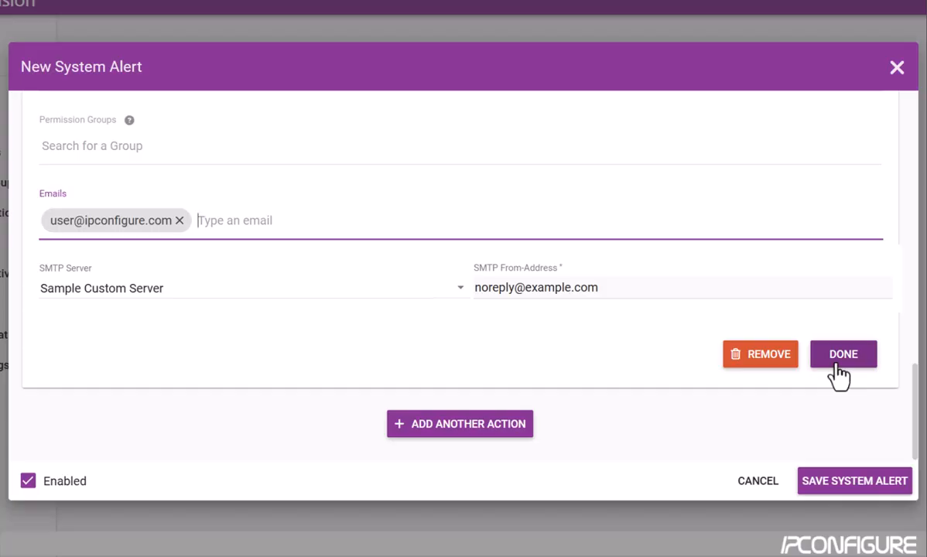
Step: Finish the Daily Email Digest action and expand the saved Temp alert to review its triggers
click(837, 367)
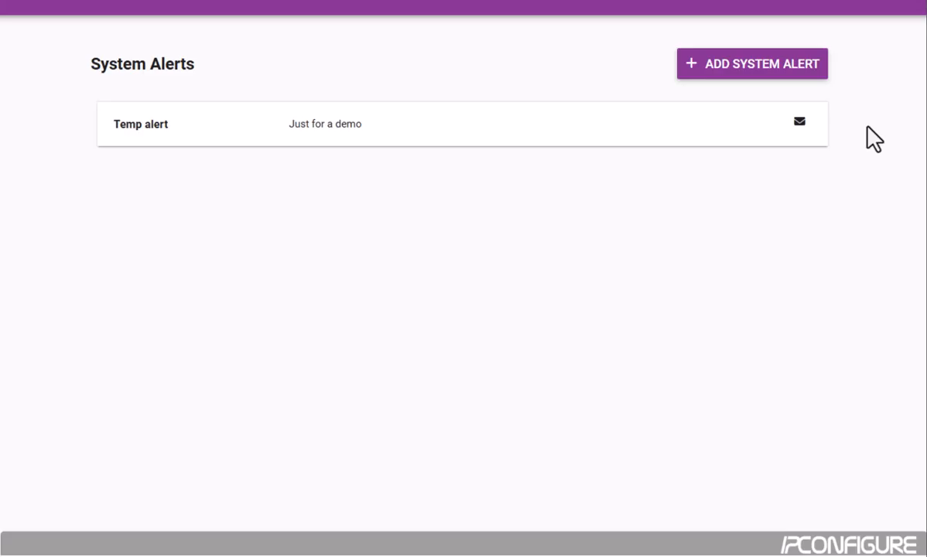
click(672, 135)
scroll(670, 128, down, 5)
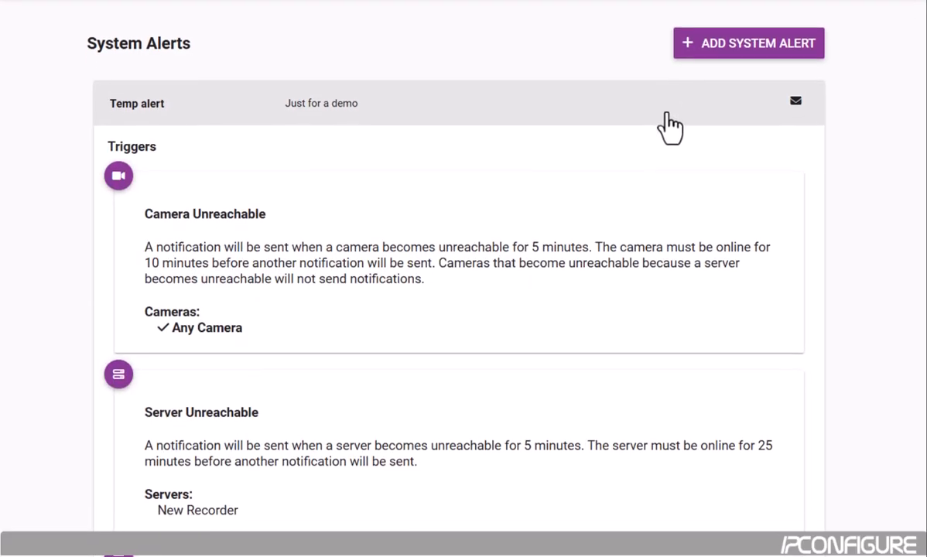